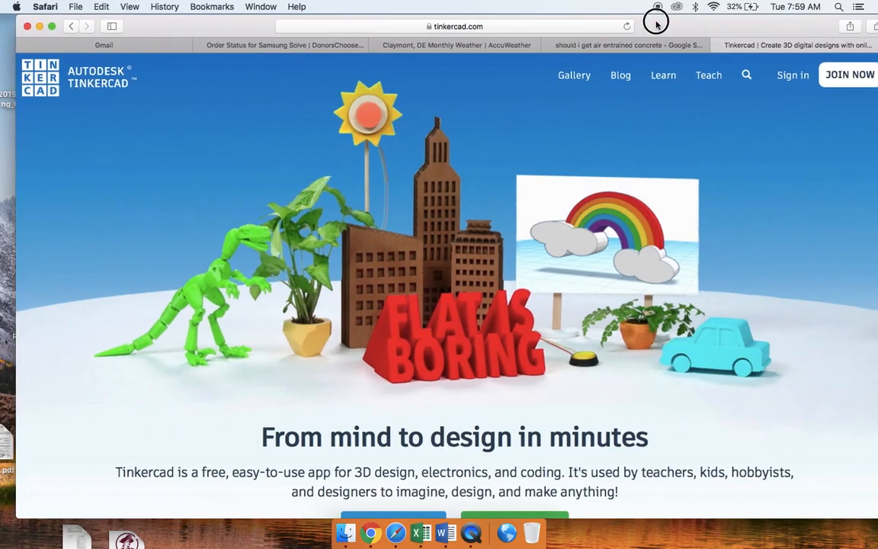
- Join Tinkercad with a personal account by signing in with Google, choosing the first listed account and entering its password
double_click(650, 23)
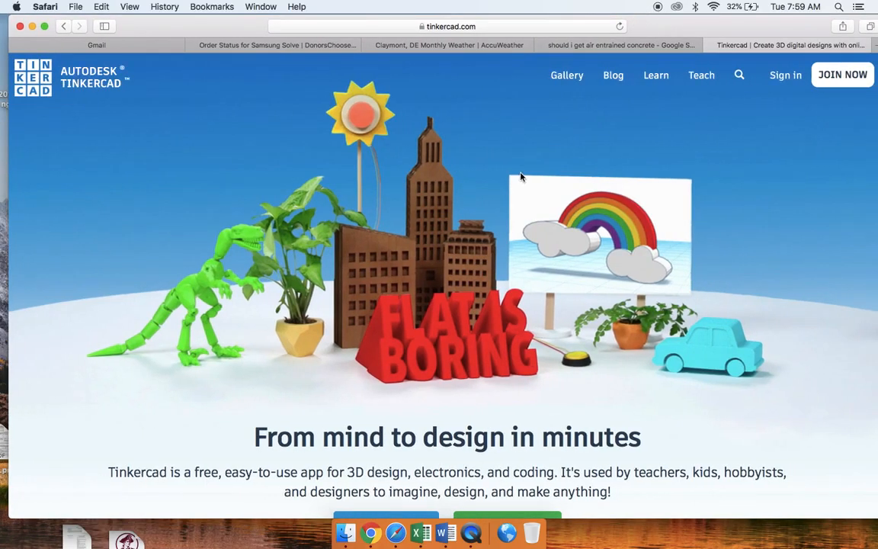
left_click(845, 77)
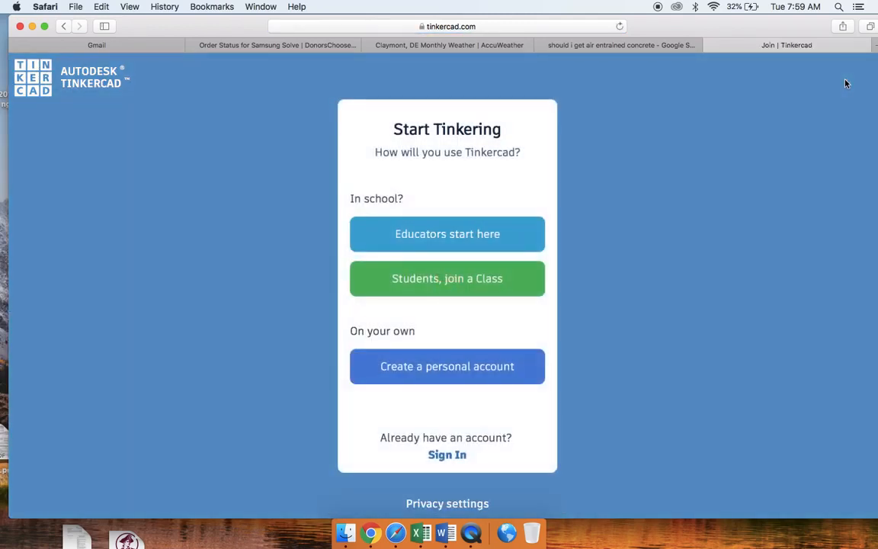
left_click(443, 370)
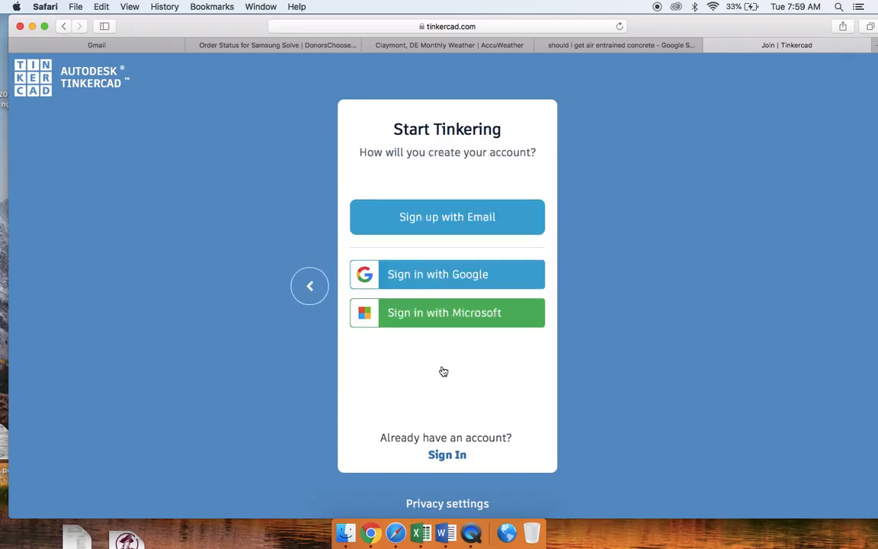
left_click(445, 275)
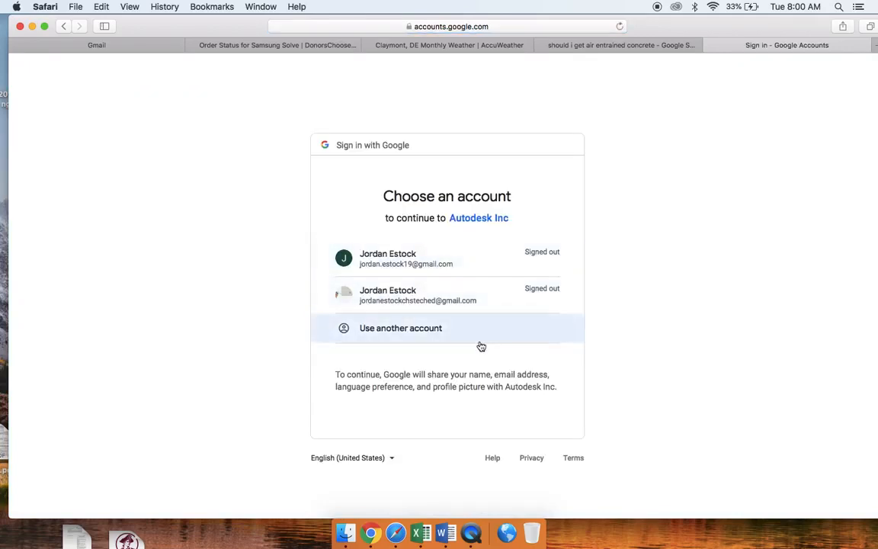
left_click(392, 263)
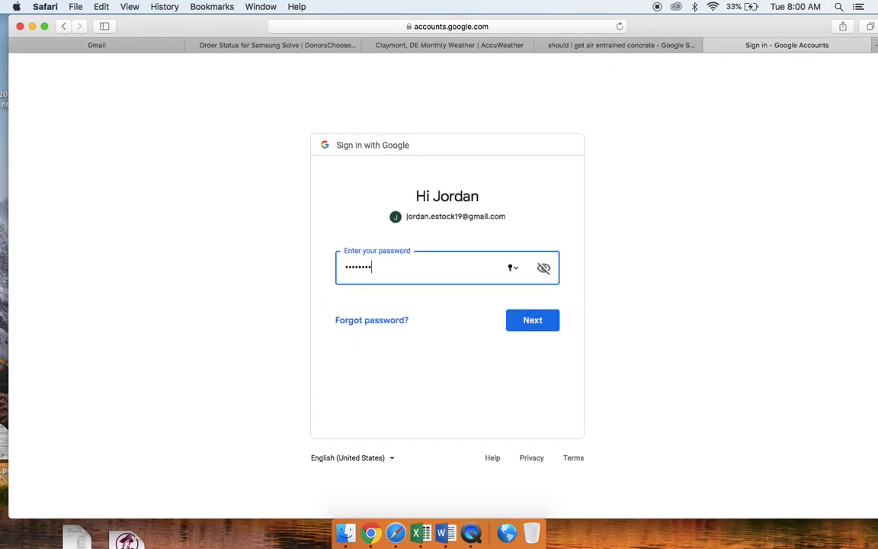
key("Return")
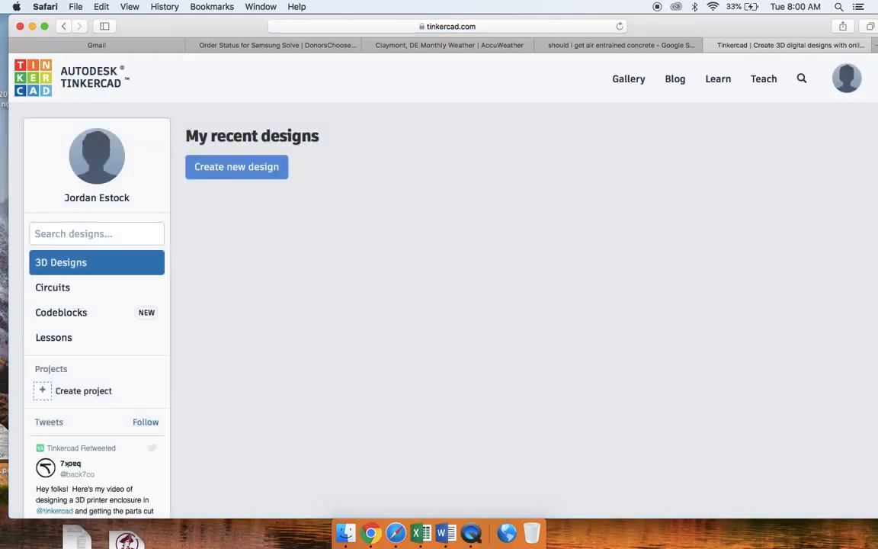
- Create a new circuit from the Circuits section of the dashboard
scroll(486, 262, "down", 3)
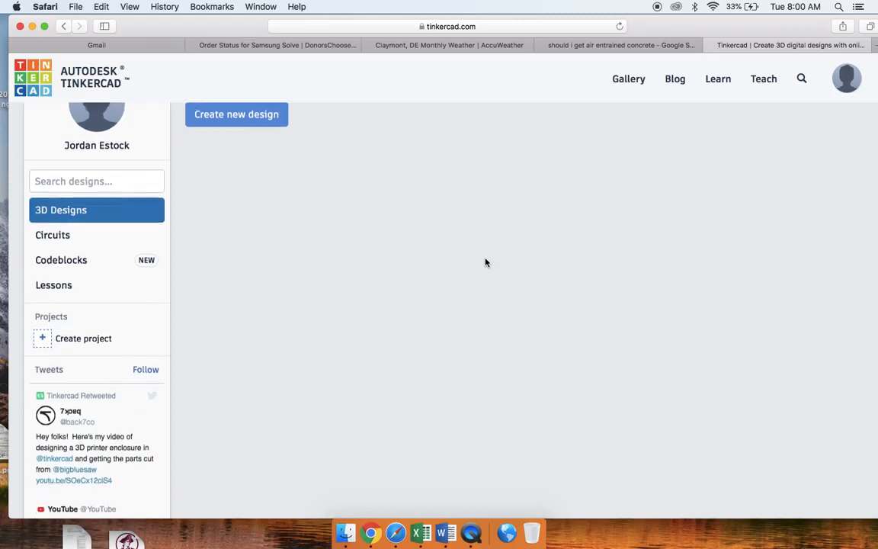
scroll(486, 262, "up", 3)
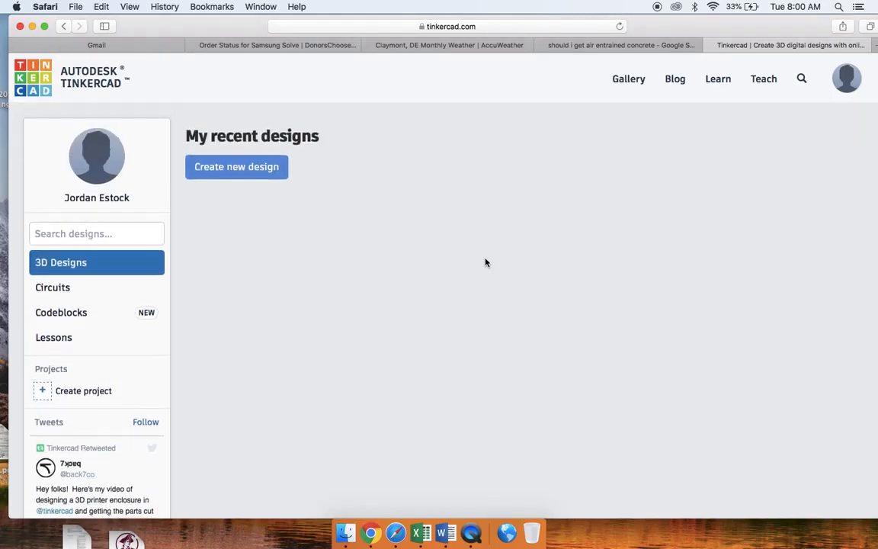
left_click(64, 288)
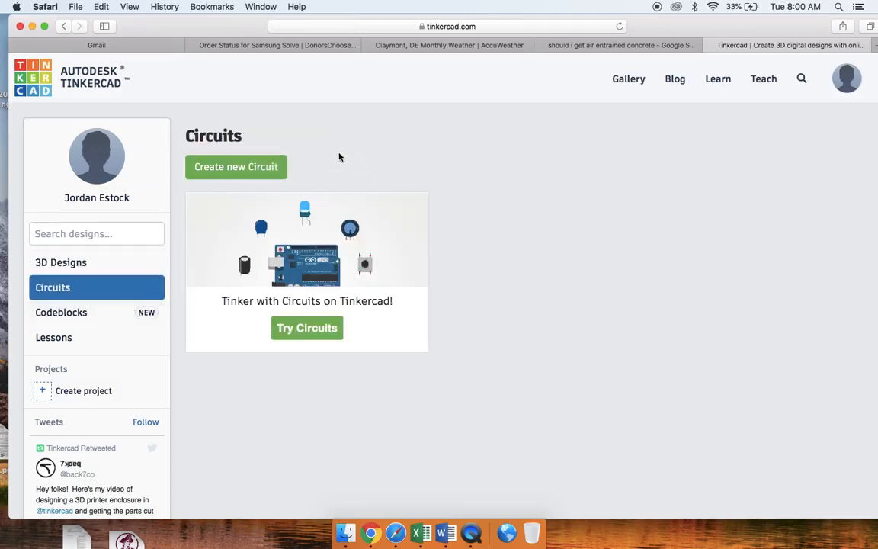
left_click(257, 167)
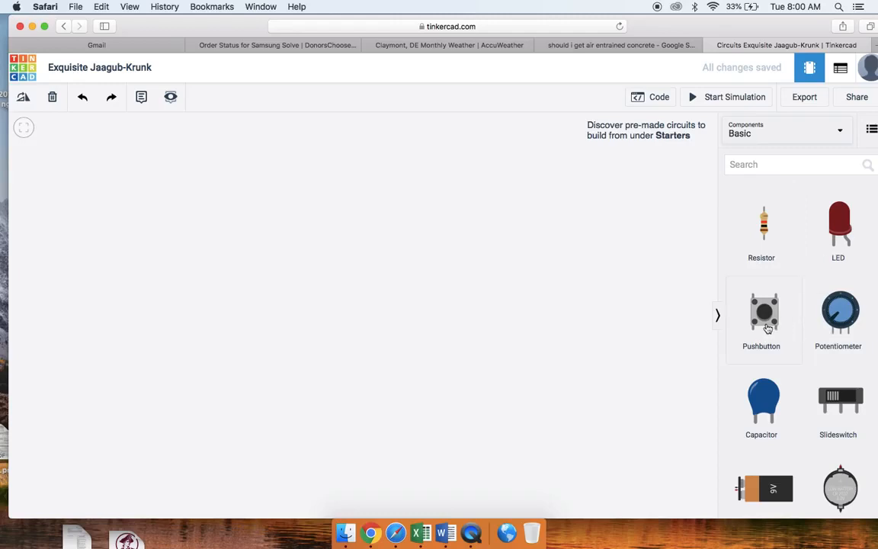
- Look through the basic components and the Arduino starter circuits in the component library
scroll(806, 375, "down", 2)
scroll(805, 375, "down", 10)
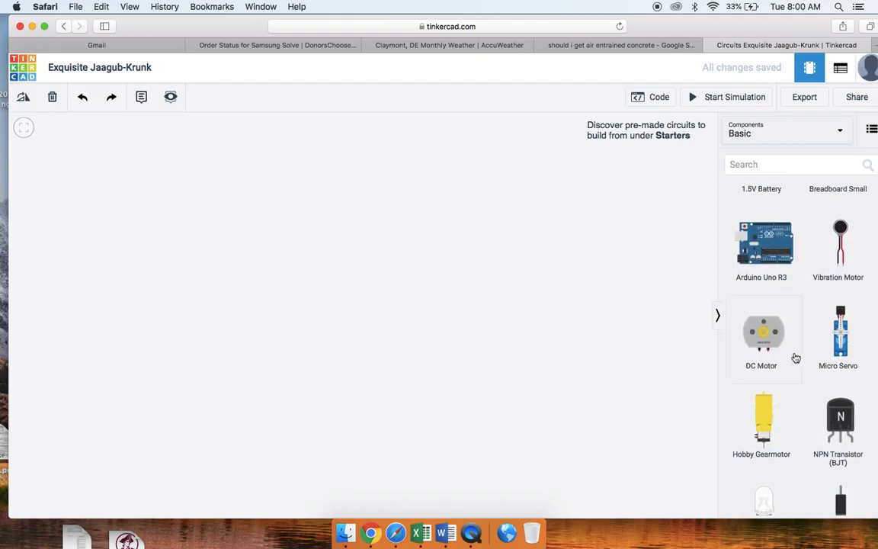
scroll(792, 415, "down", 3)
scroll(793, 415, "down", 5)
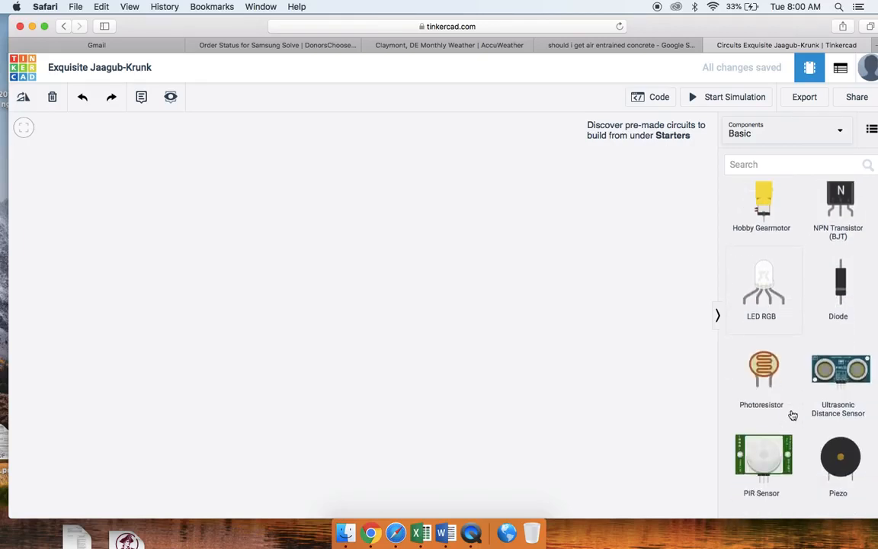
scroll(793, 415, "up", 9)
scroll(793, 416, "up", 7)
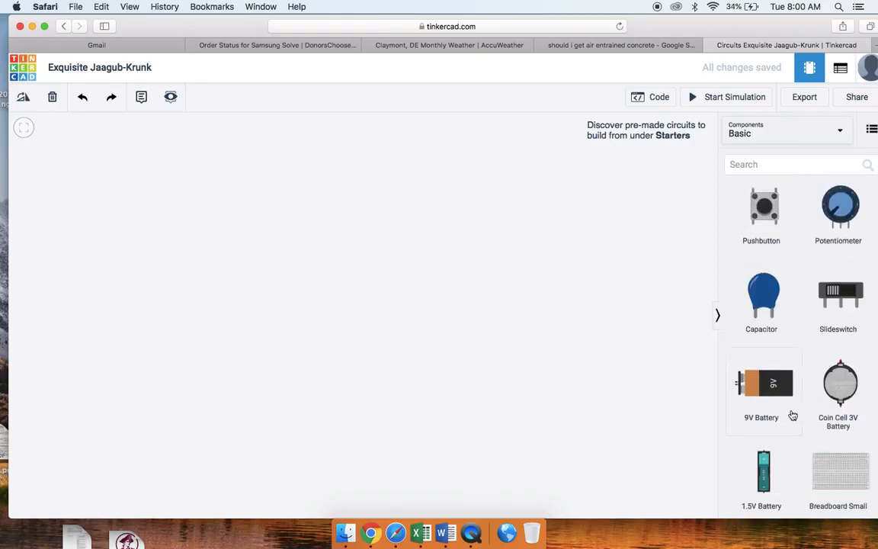
left_click(842, 135)
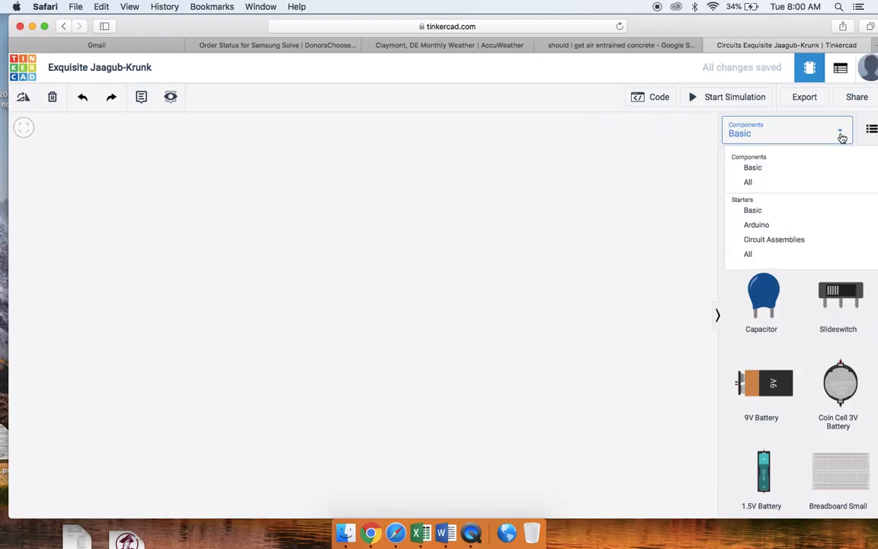
left_click(759, 231)
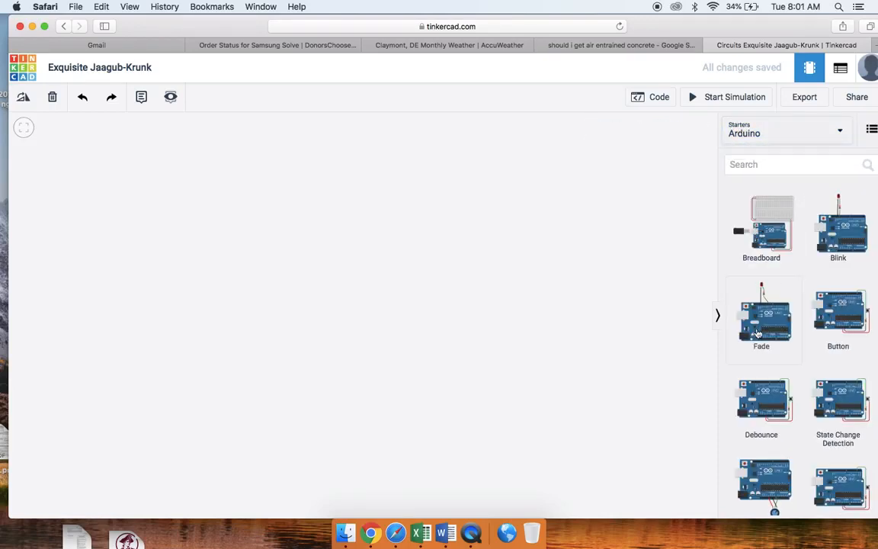
scroll(759, 333, "down", 8)
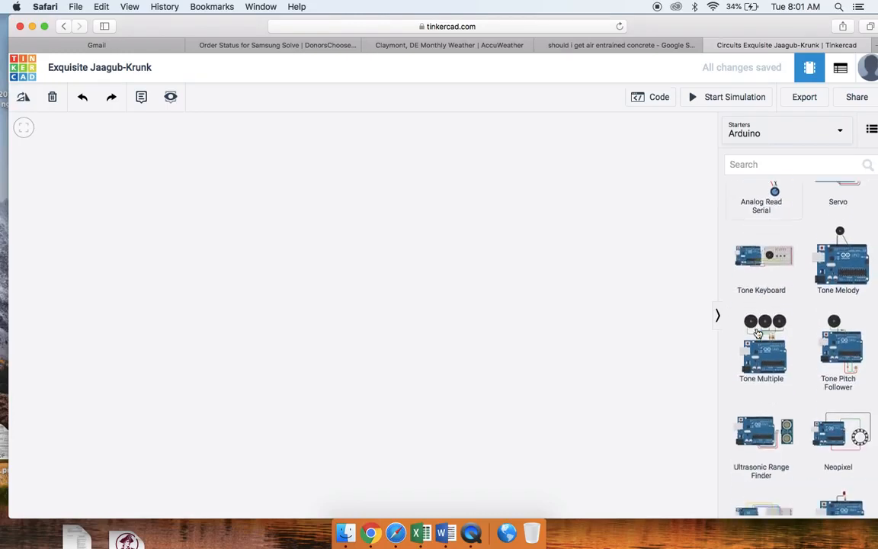
scroll(758, 333, "down", 5)
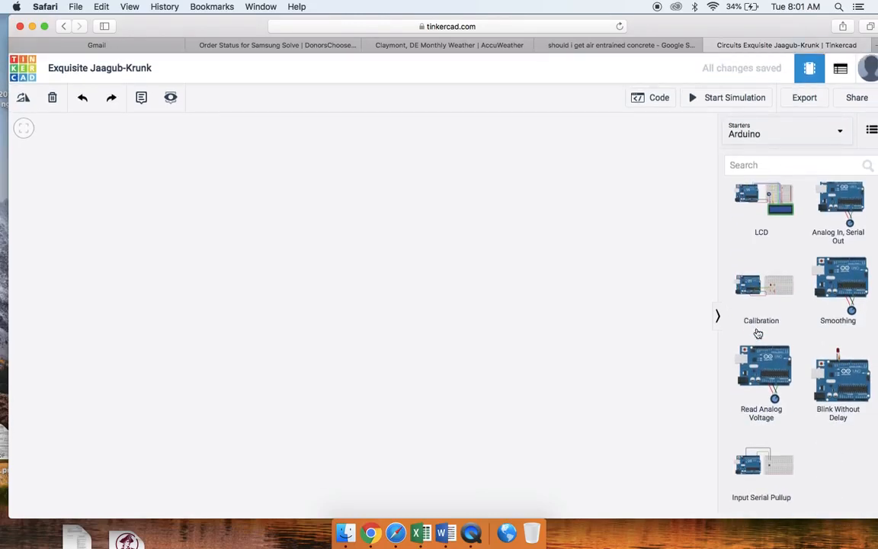
scroll(758, 333, "up", 12)
- Search all components for "breadboard" and place a Breadboard Small in the middle of the workspace
left_click(838, 133)
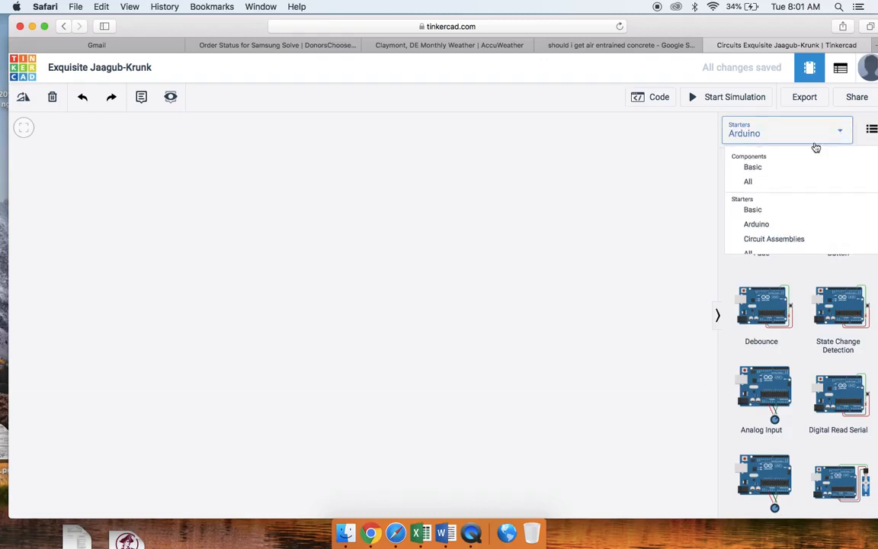
left_click(760, 183)
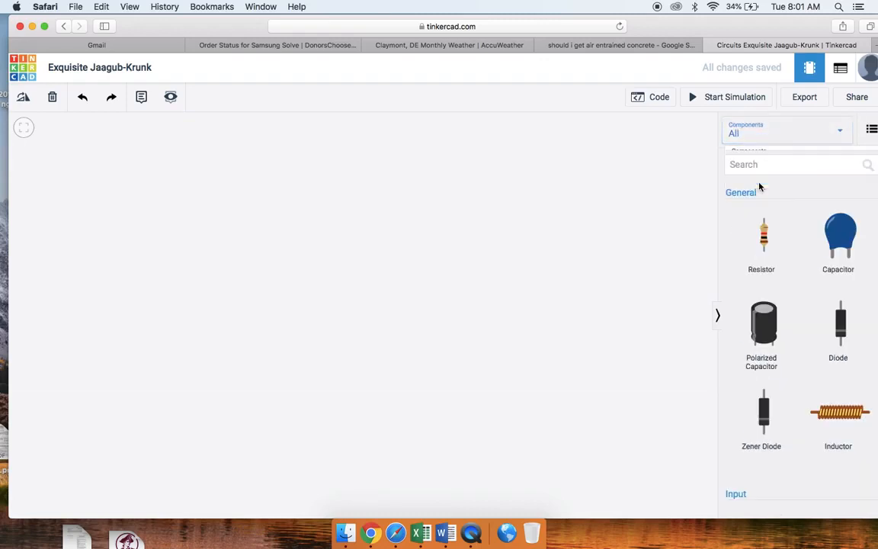
left_click(780, 165)
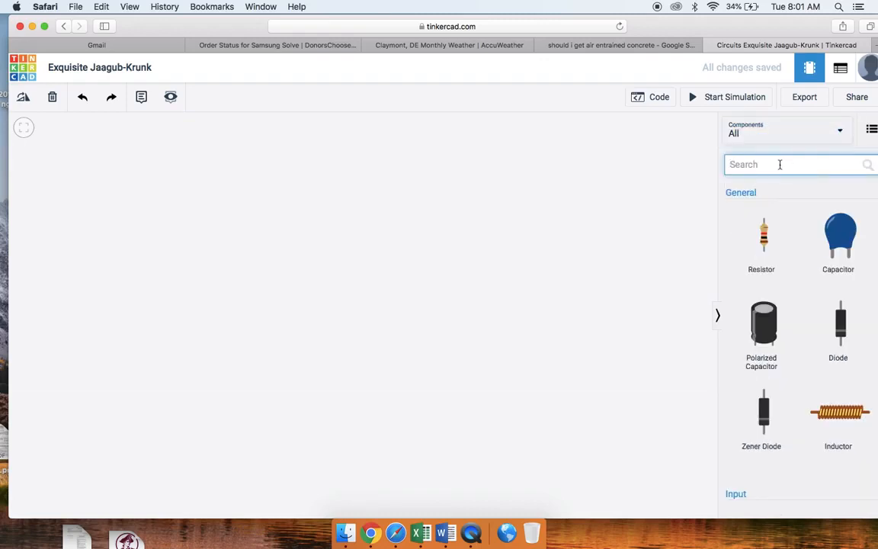
type("brea")
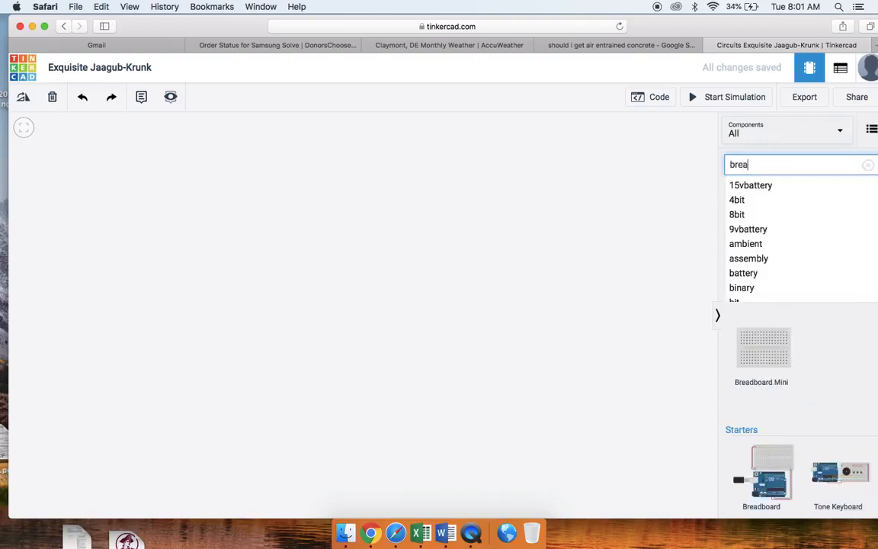
type("dboard")
key("Return")
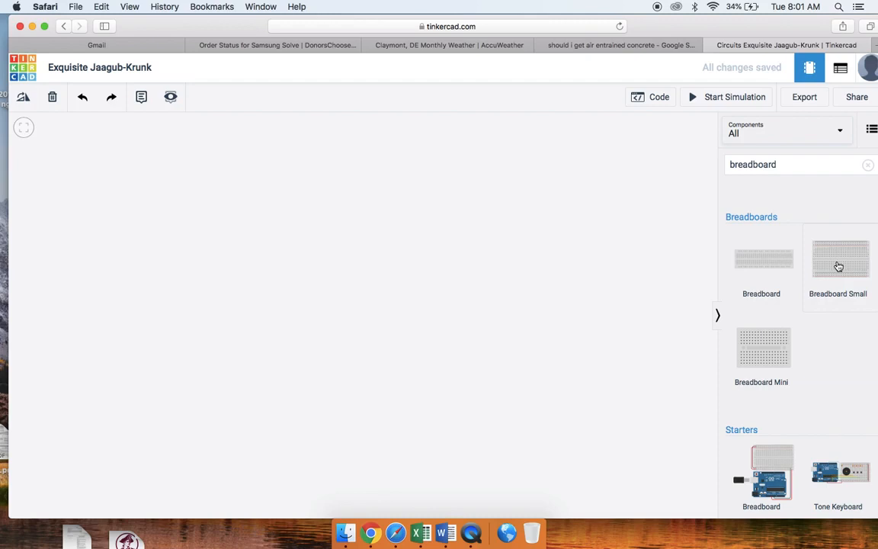
left_click_drag(838, 266, 387, 284)
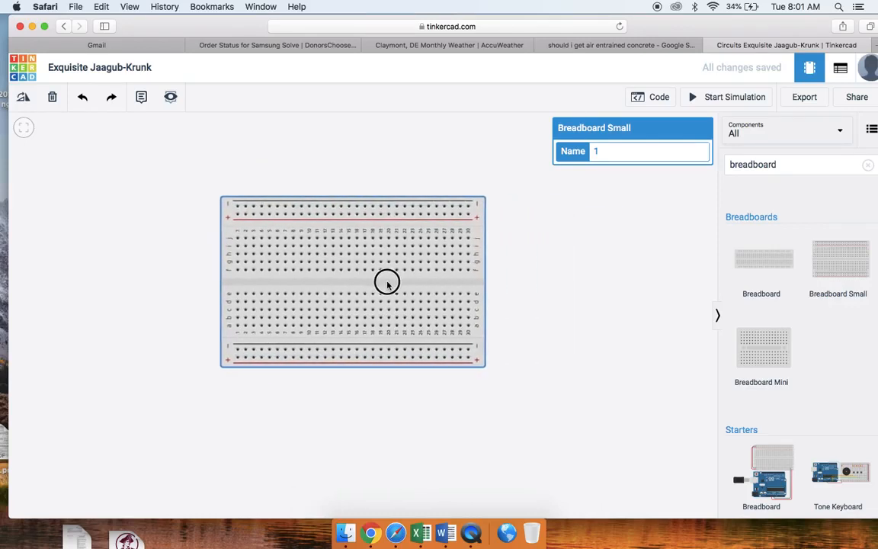
- Place a resistor, an LED, a pushbutton and a potentiometer from the Basic components beside the breadboard
left_click(798, 135)
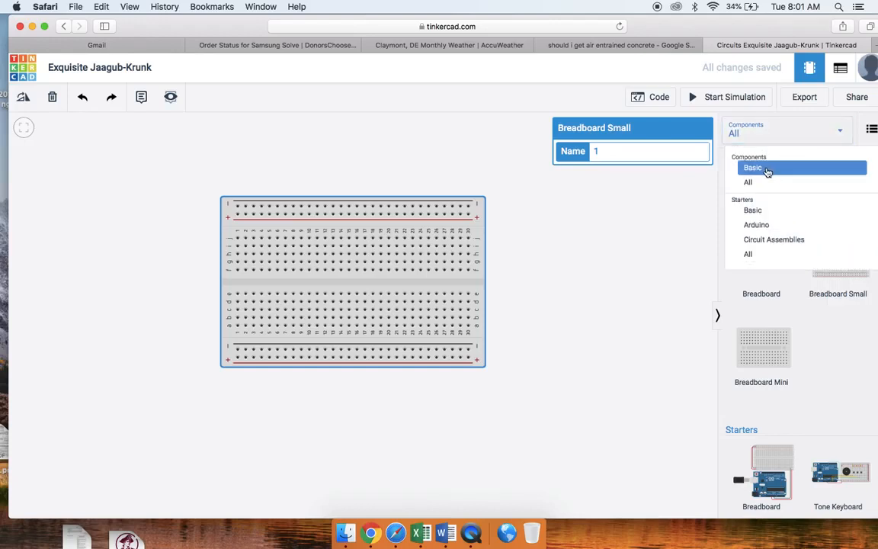
left_click(768, 172)
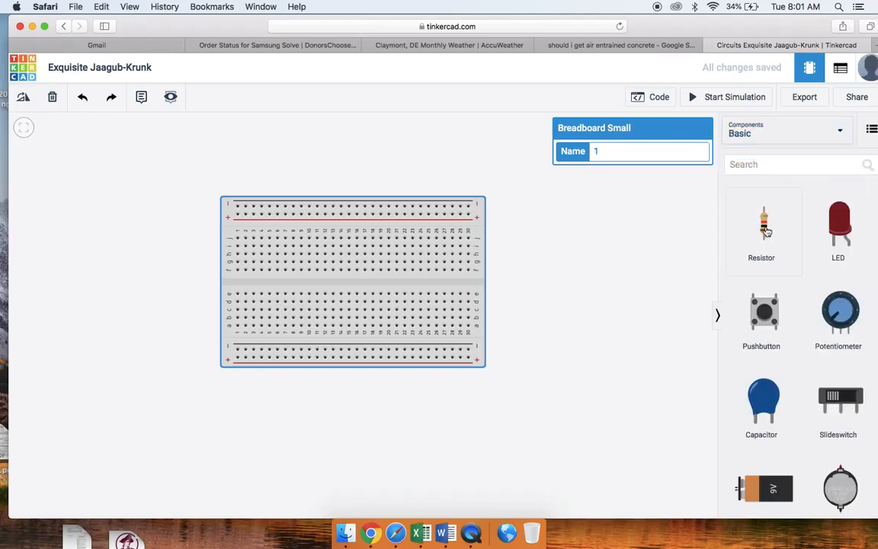
left_click_drag(766, 231, 542, 227)
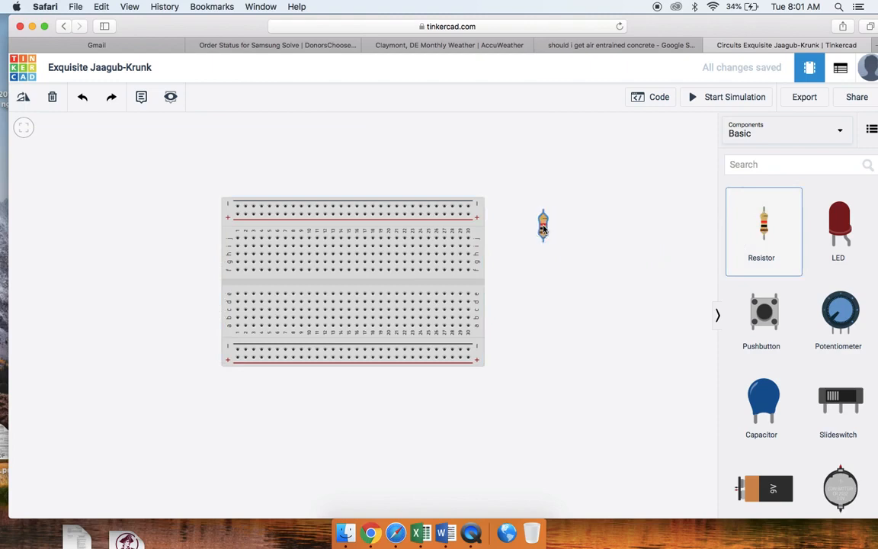
left_click_drag(839, 225, 567, 335)
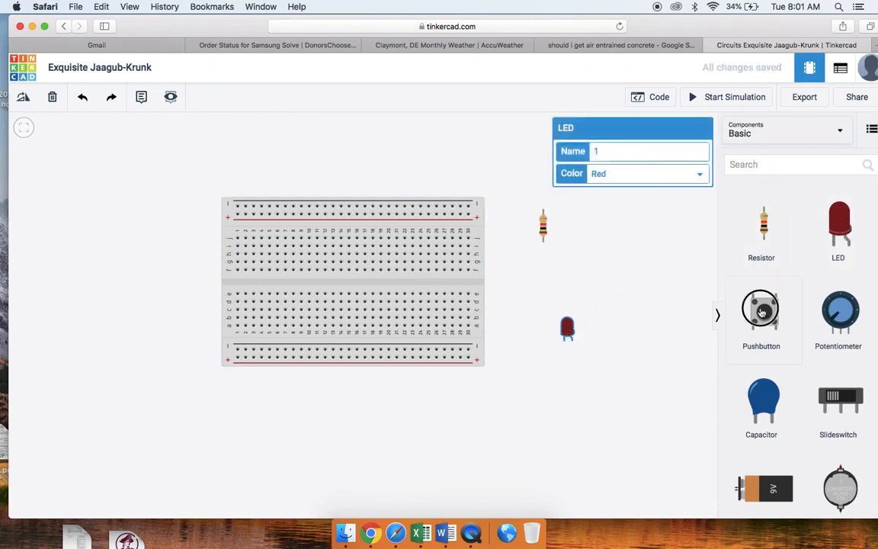
left_click_drag(763, 311, 613, 246)
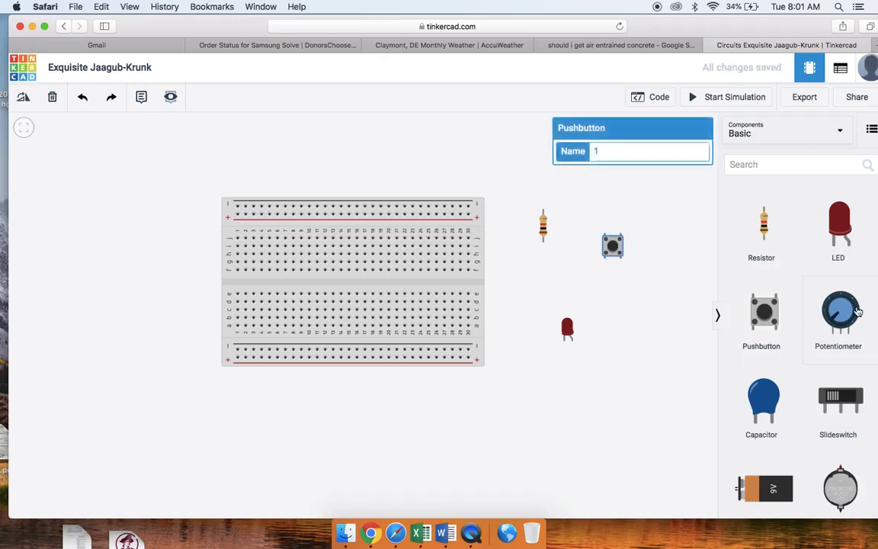
left_click_drag(838, 310, 652, 347)
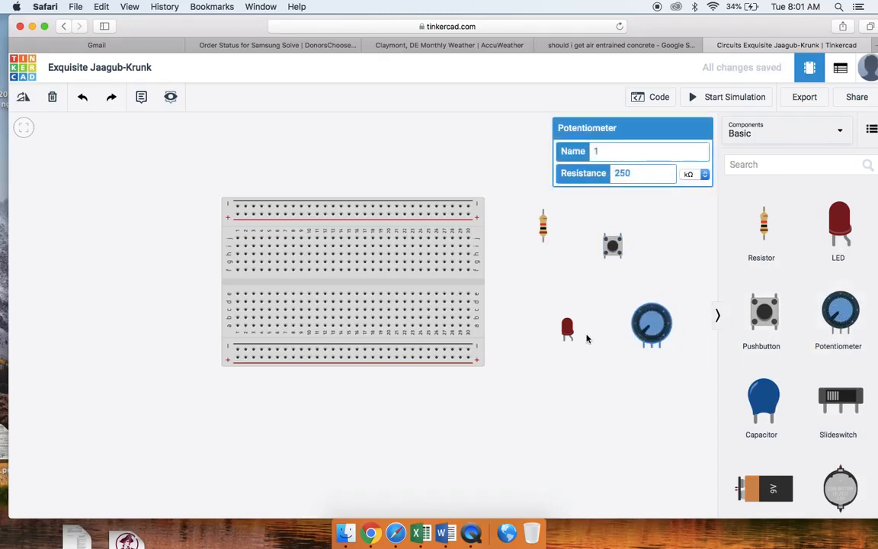
- Add a 1.5V battery and rearrange the layout so the breadboard sits up and to the left with the battery below it
scroll(760, 420, "down", 3)
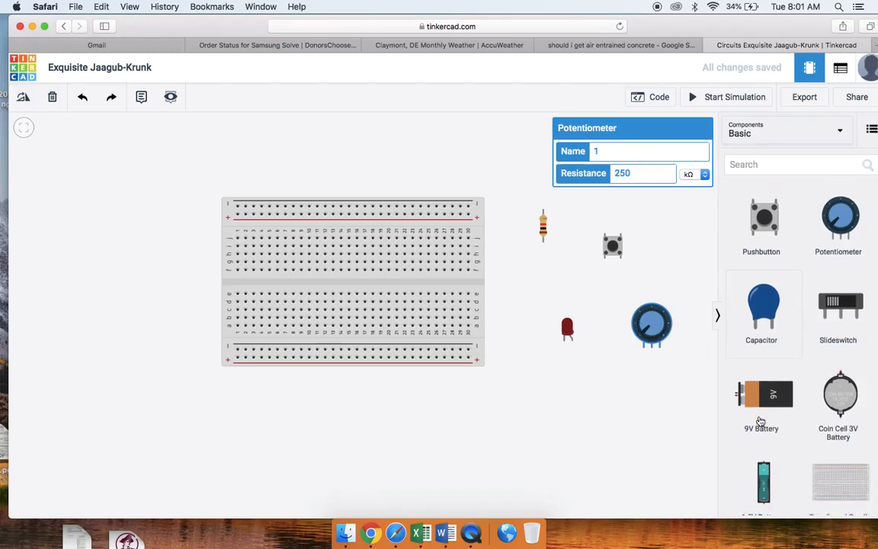
left_click_drag(761, 421, 532, 377)
left_click_drag(448, 289, 384, 228)
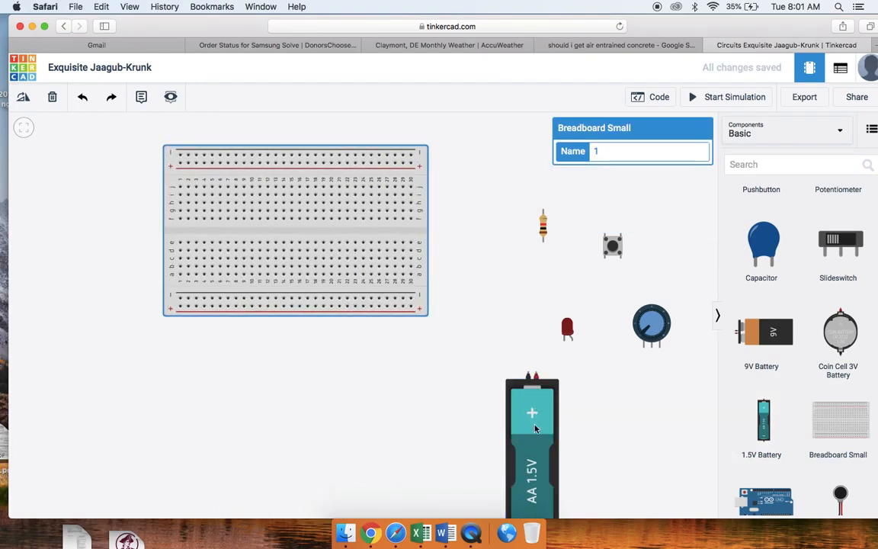
left_click_drag(535, 428, 434, 386)
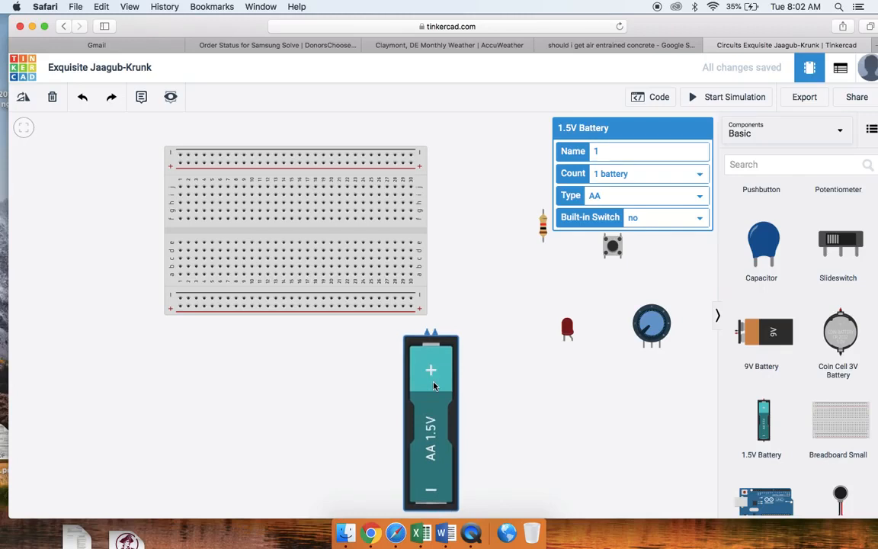
- Inspect the properties of the LED and the resistor
left_click(567, 330)
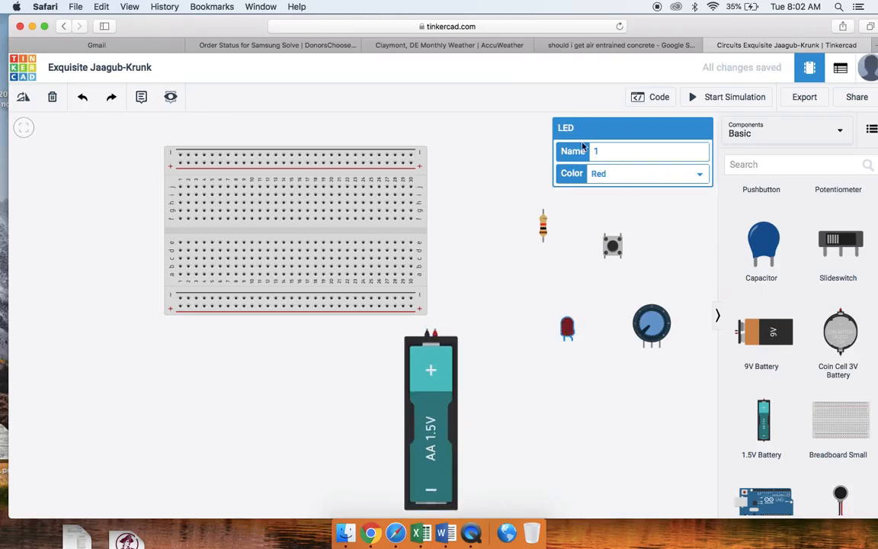
left_click(545, 229)
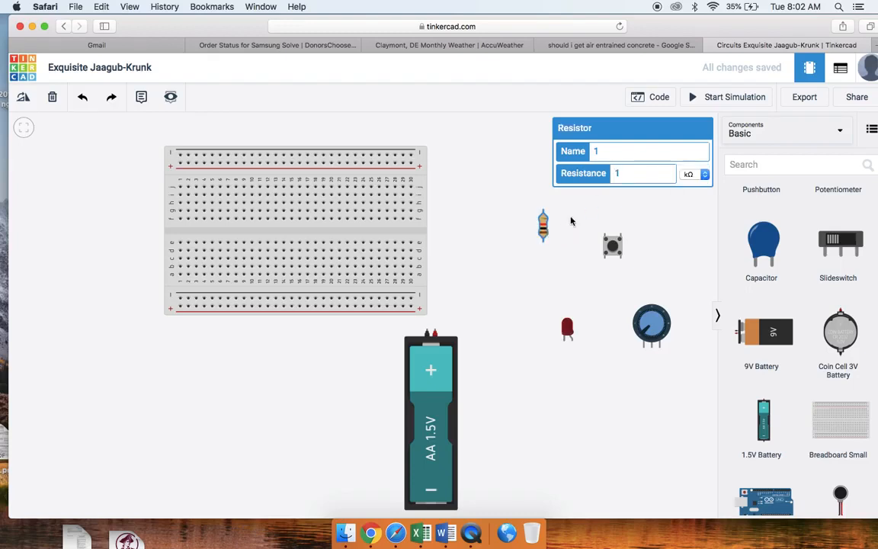
left_click(567, 328)
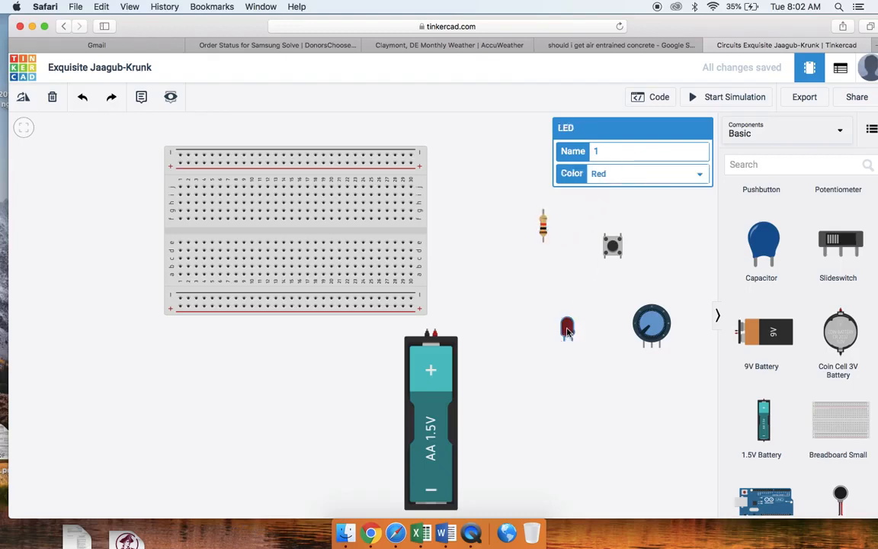
- Check the LED's color options and set the 1.5V battery's count to 4 batteries
left_click(660, 177)
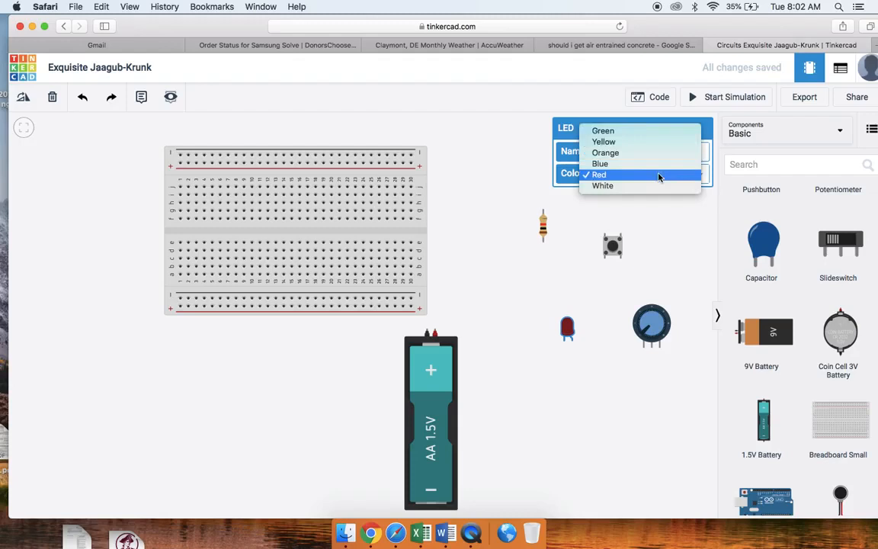
left_click(665, 223)
left_click(442, 390)
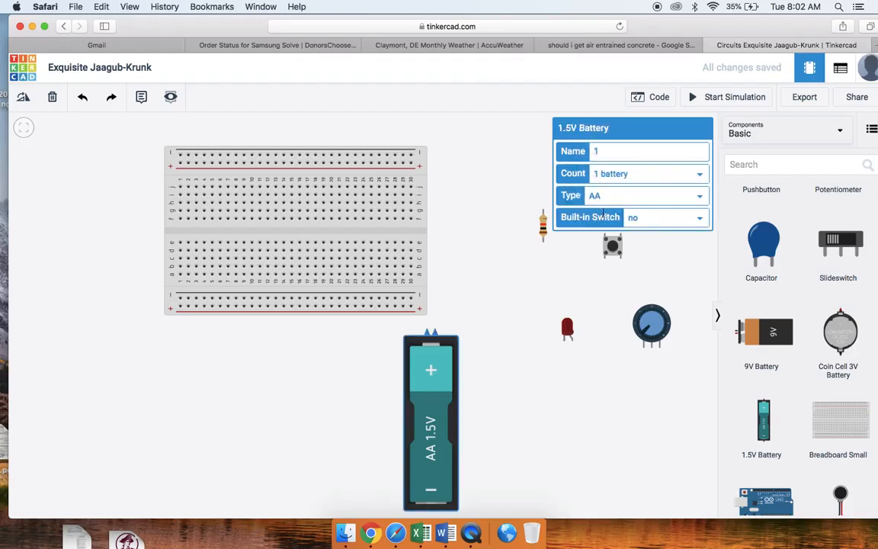
left_click(701, 175)
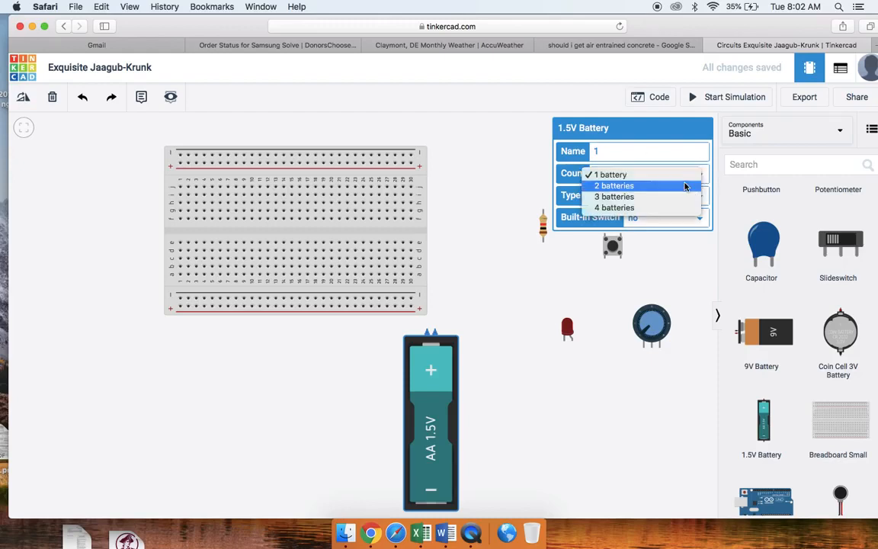
left_click(649, 208)
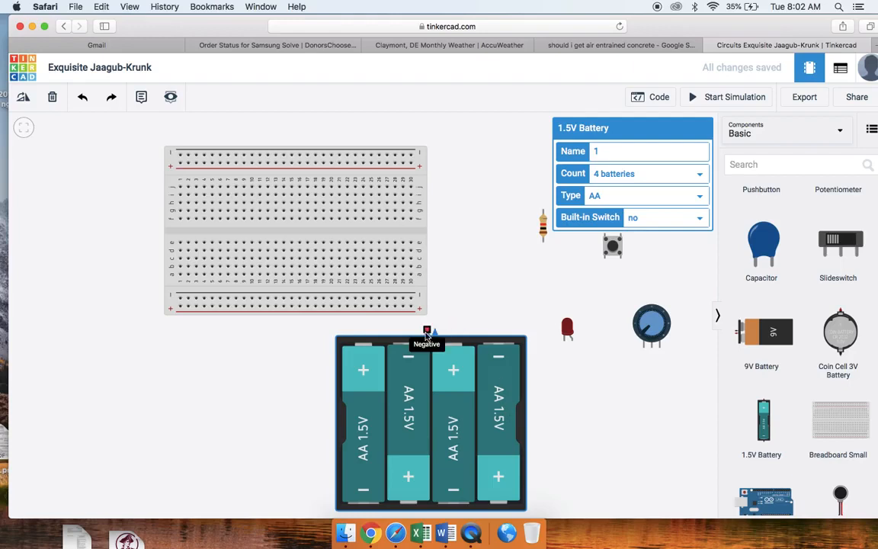
- Move the breadboard above the battery pack and wire the battery's negative terminal to the lower negative rail near column 9
left_click_drag(368, 237, 422, 204)
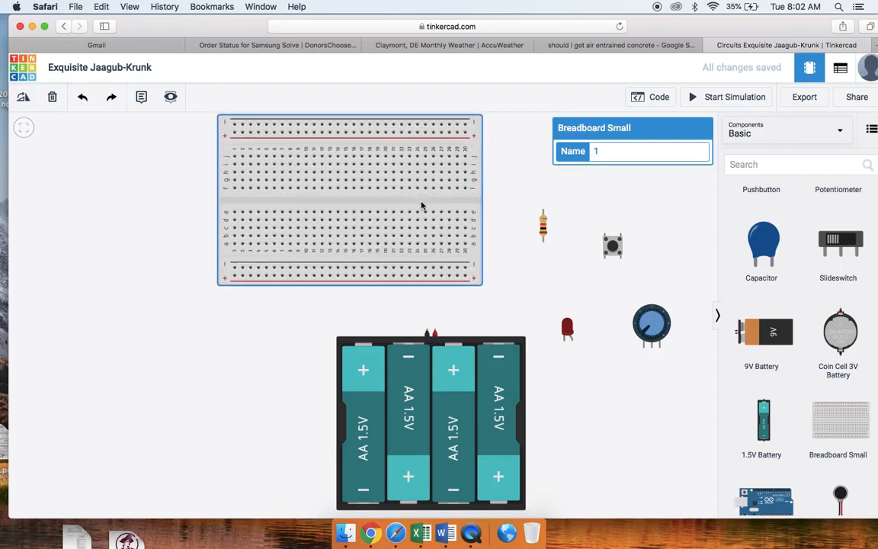
left_click(427, 333)
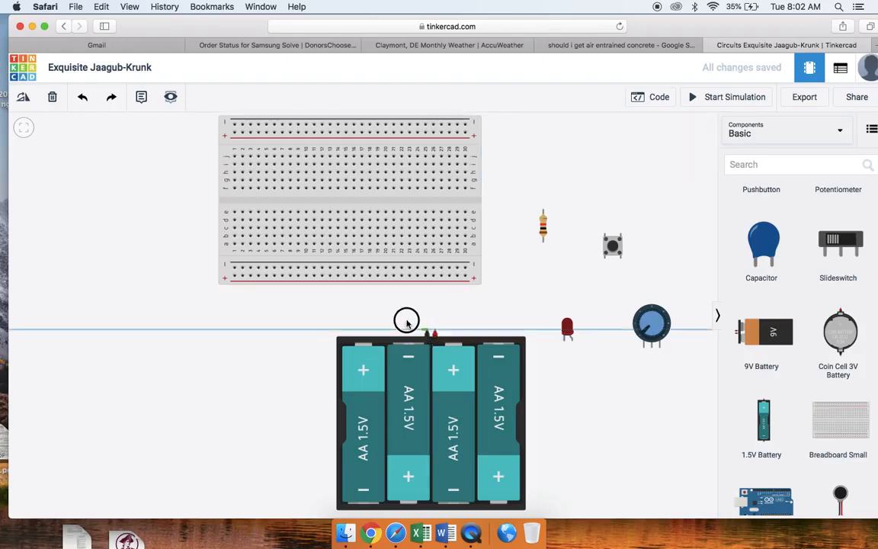
left_click(297, 268)
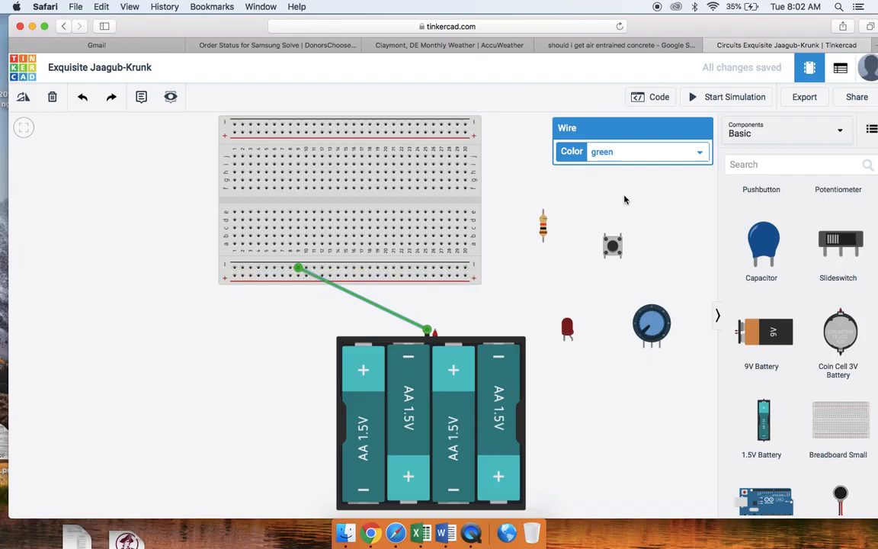
left_click(516, 291)
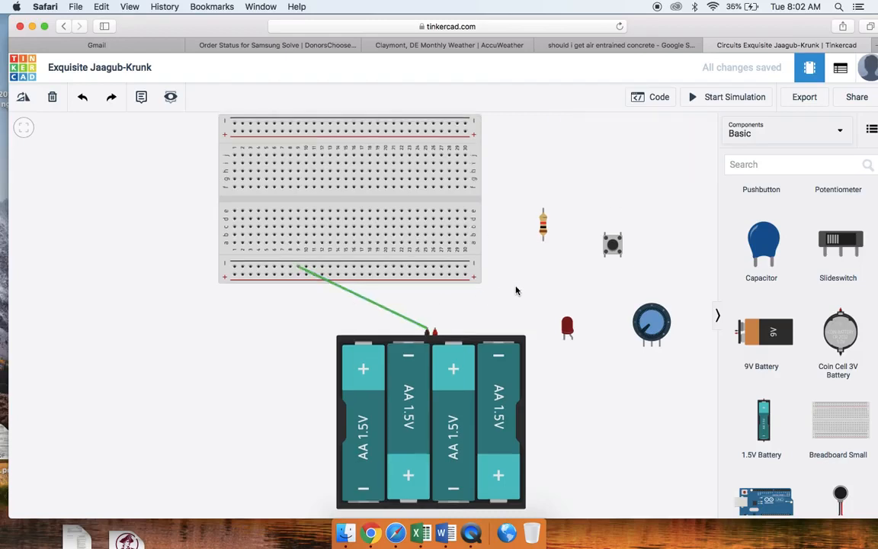
- Change the color of the wire from the battery's negative terminal to black
left_click(380, 308)
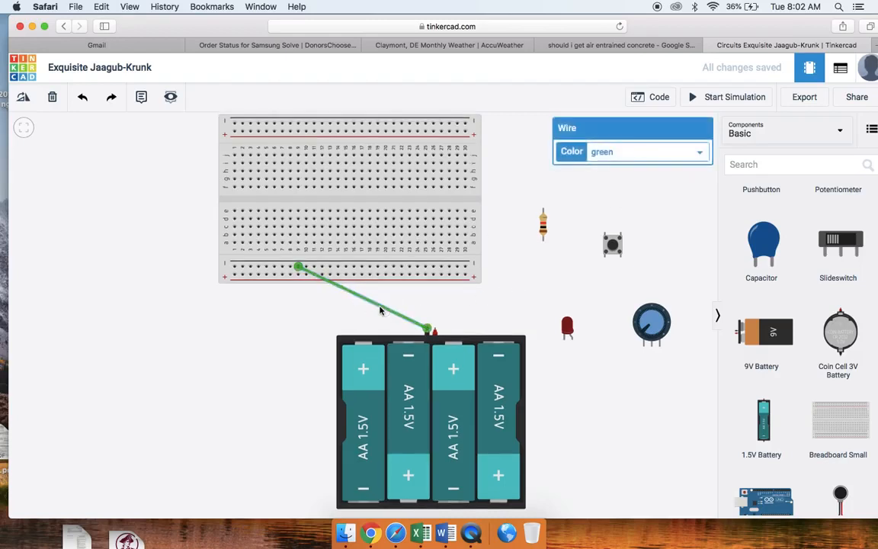
left_click(628, 155)
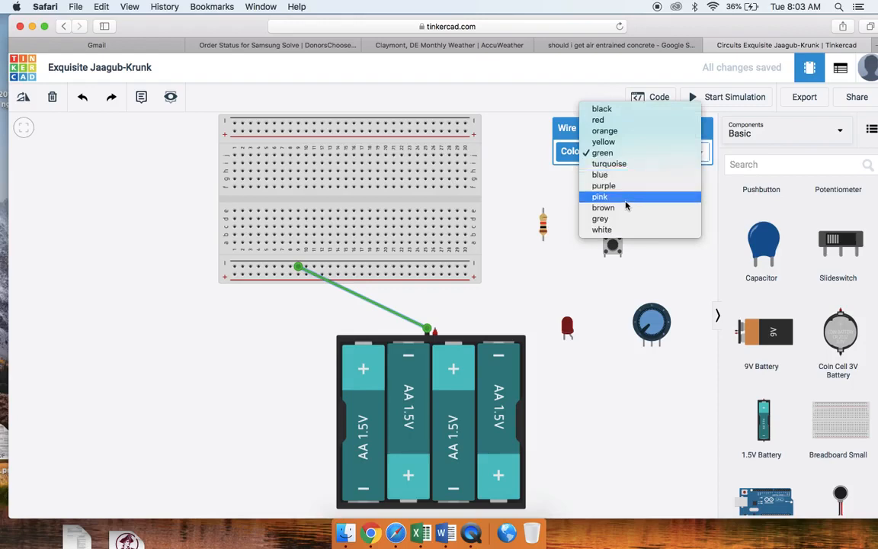
left_click(611, 111)
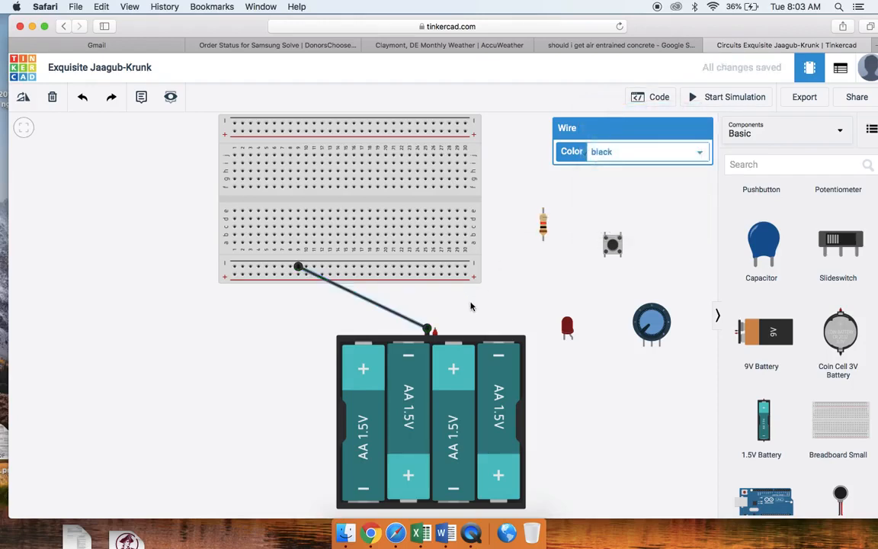
left_click(455, 321)
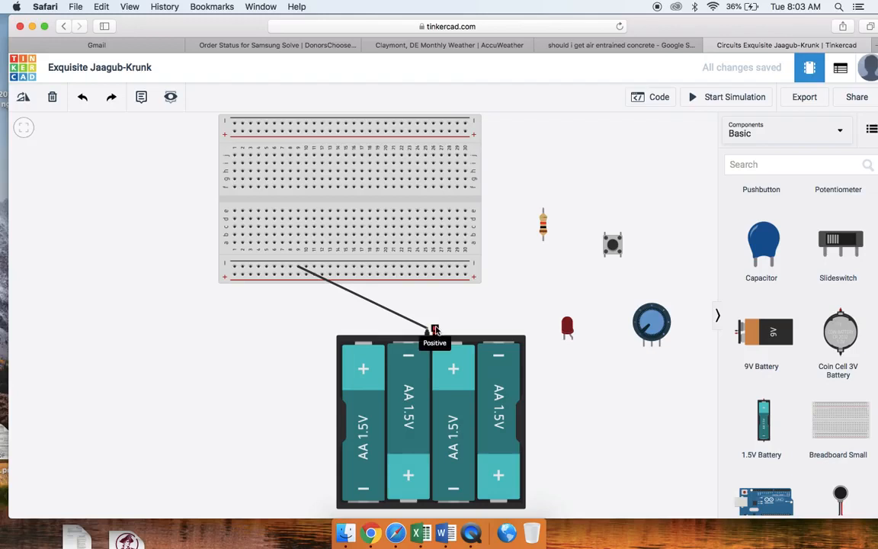
- Wire the battery's positive terminal to the breadboard's lower positive rail near column 26 and color the wire red
left_click_drag(434, 329, 437, 284)
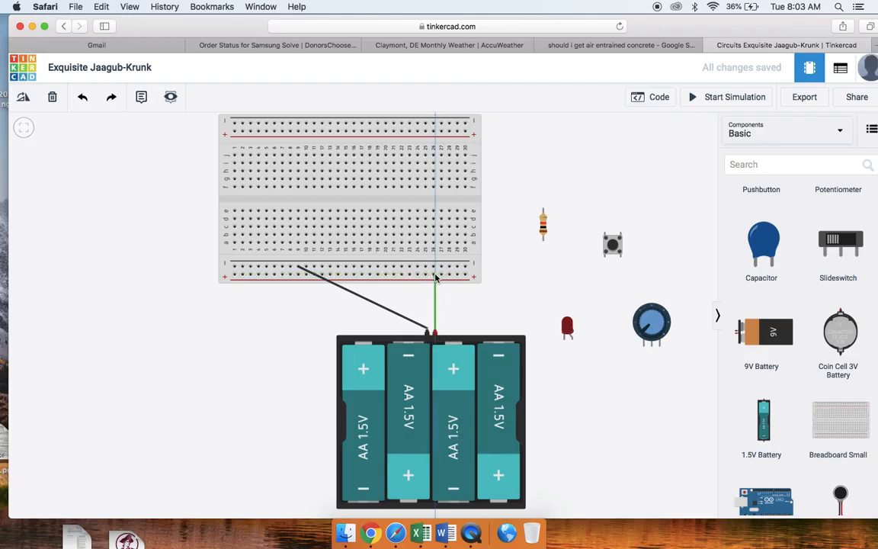
left_click(434, 274)
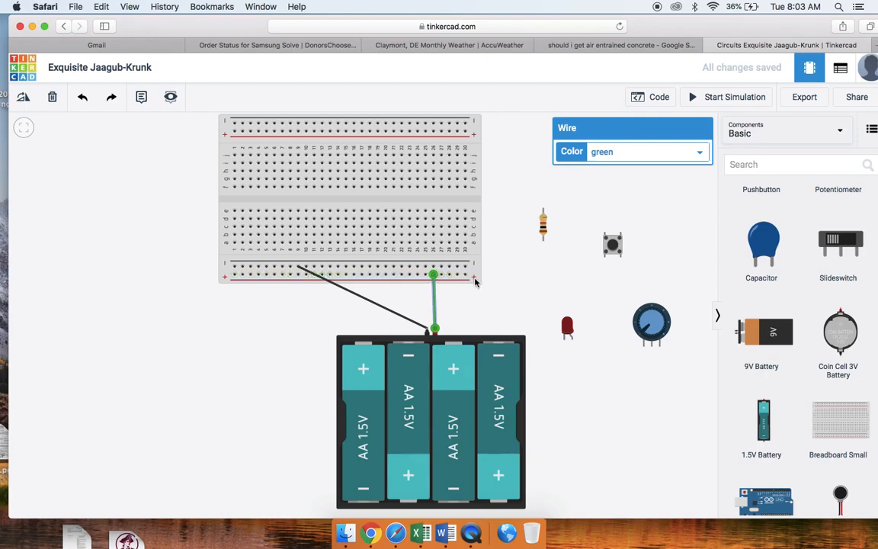
left_click(700, 156)
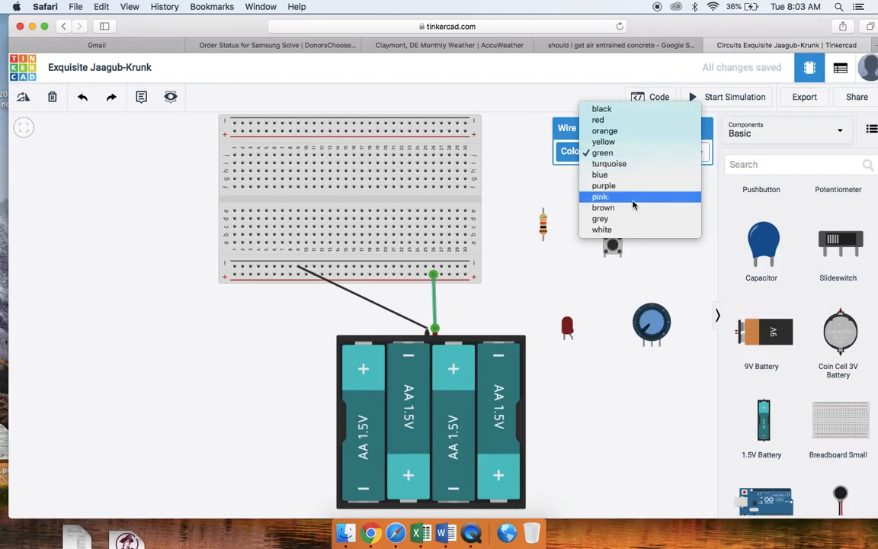
left_click(612, 121)
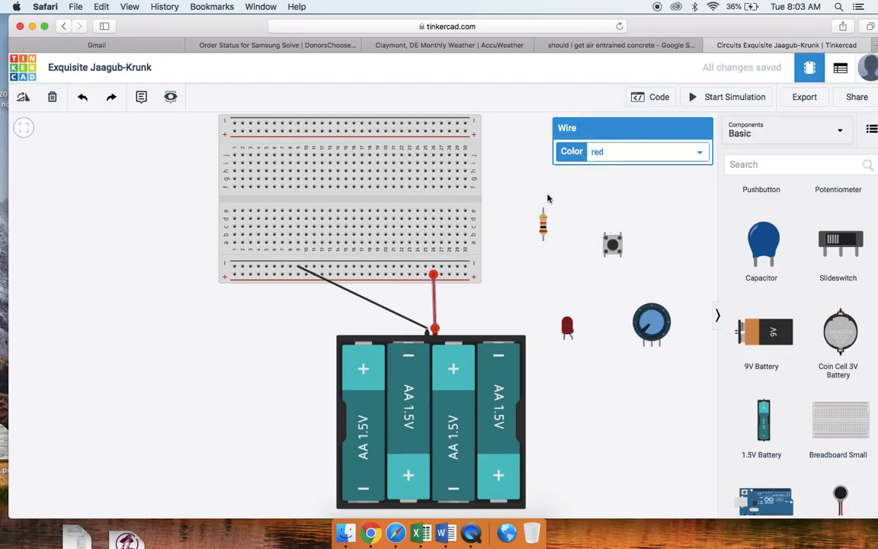
left_click(525, 294)
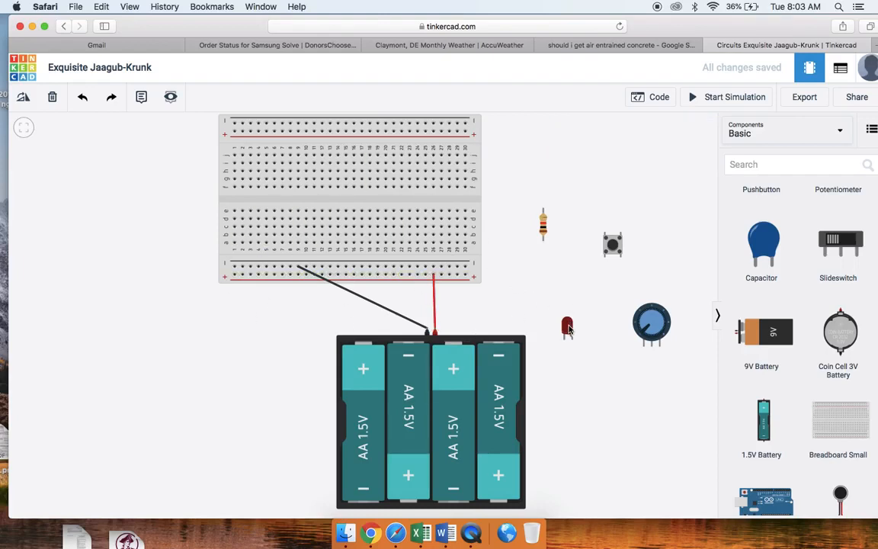
- Rotate the LED through a full turn on the breadboard and place its legs in row h, columns 14 and 15
left_click_drag(567, 328, 308, 200)
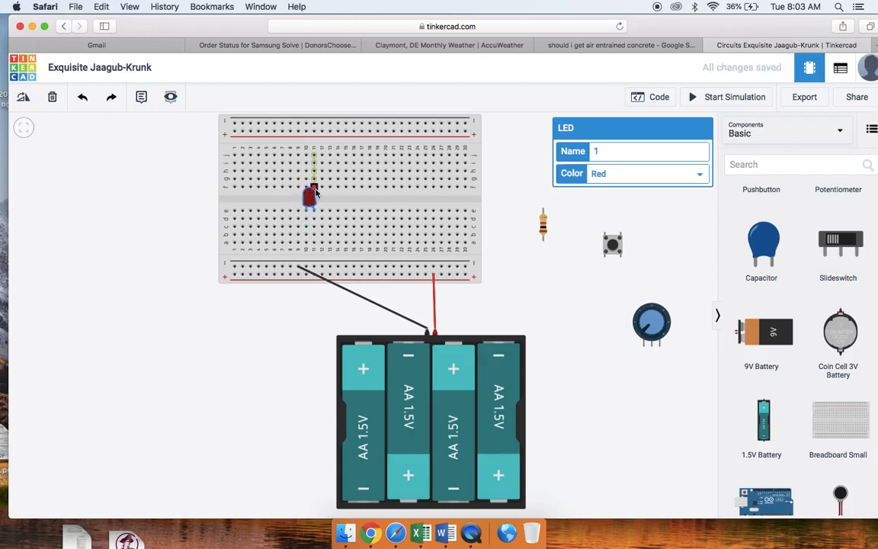
left_click(23, 99)
left_click(23, 100)
left_click(23, 100)
left_click(23, 100)
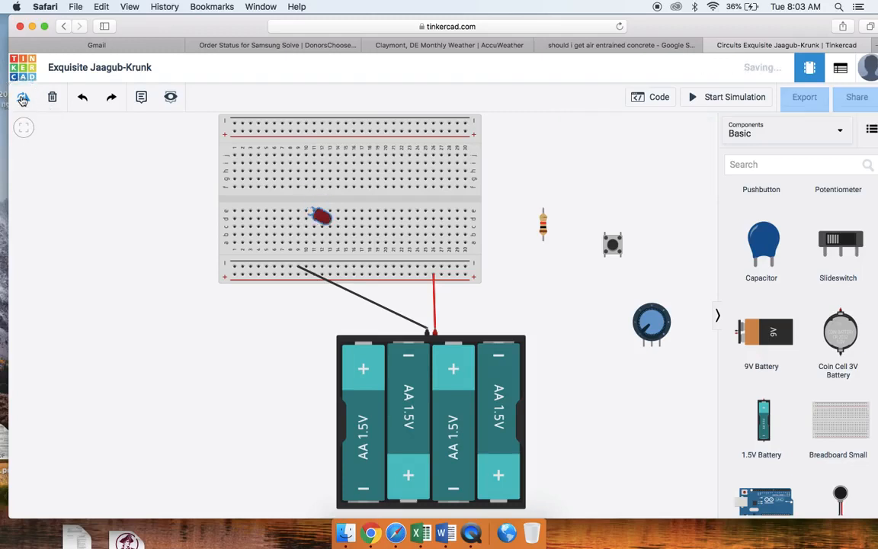
left_click(23, 99)
left_click(22, 100)
left_click(23, 100)
left_click(23, 100)
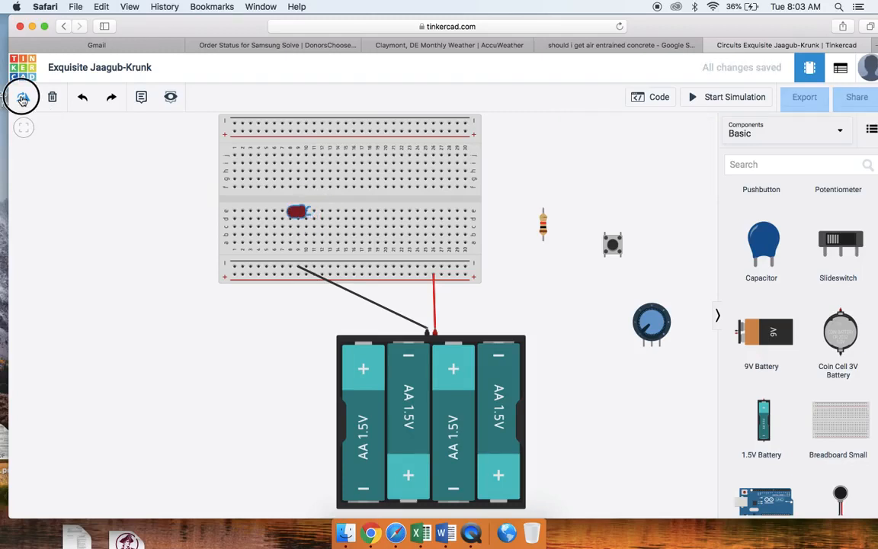
left_click(22, 99)
left_click(23, 100)
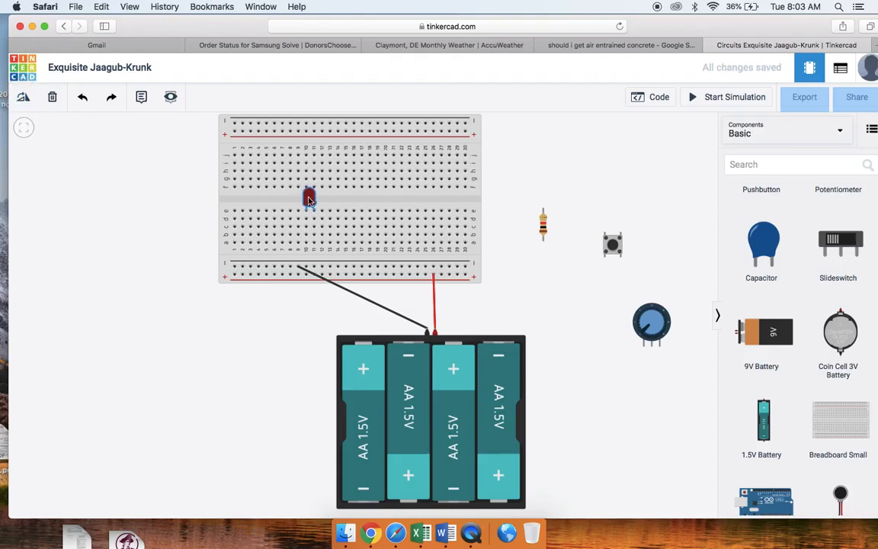
left_click_drag(309, 197, 339, 150)
- Switch the resistor's unit to Ω and set its resistance to 1000
left_click(544, 226)
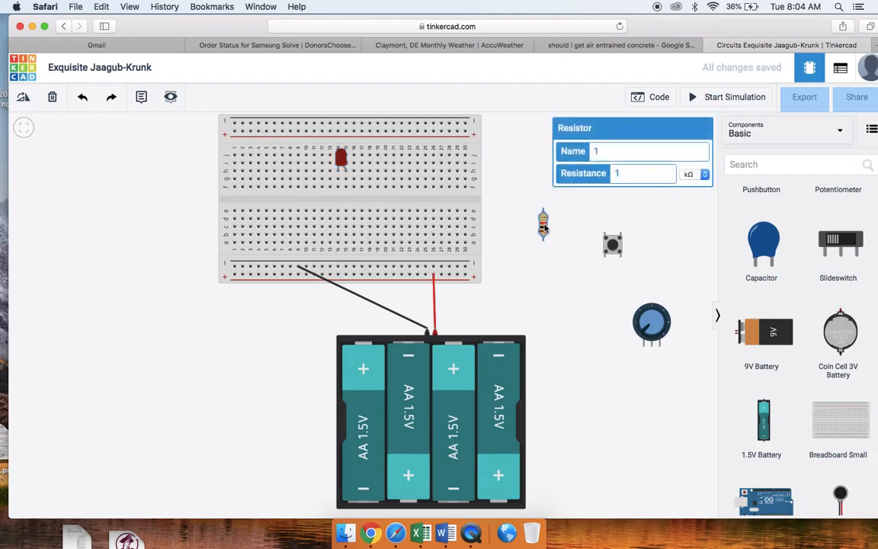
left_click(620, 173)
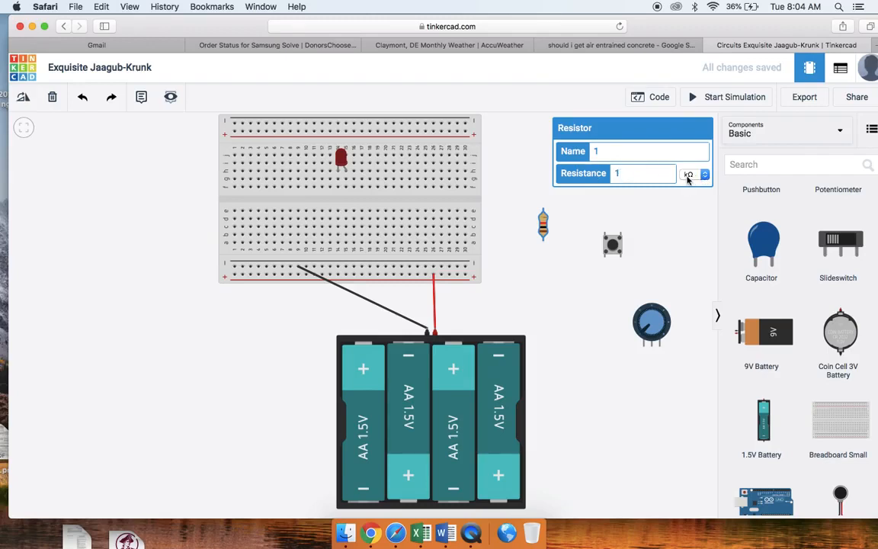
key("BackSpace")
type("100")
left_click(705, 175)
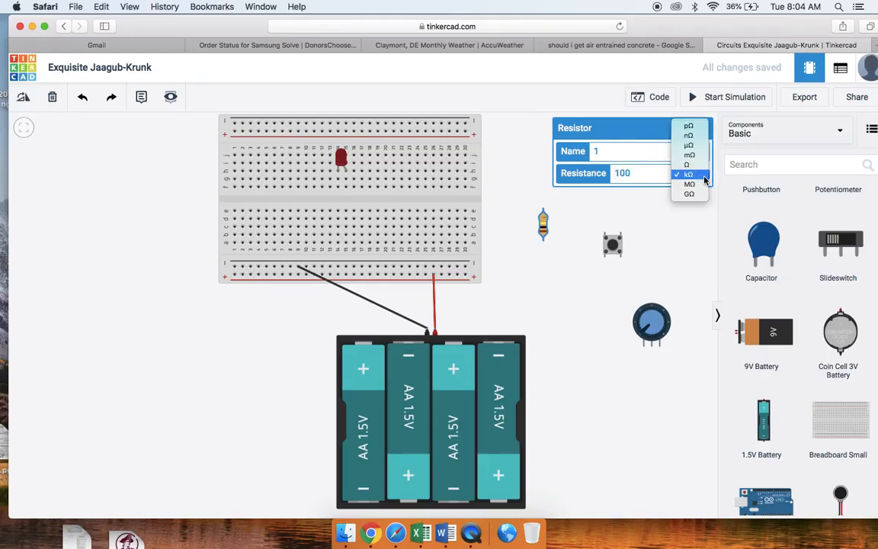
left_click(687, 165)
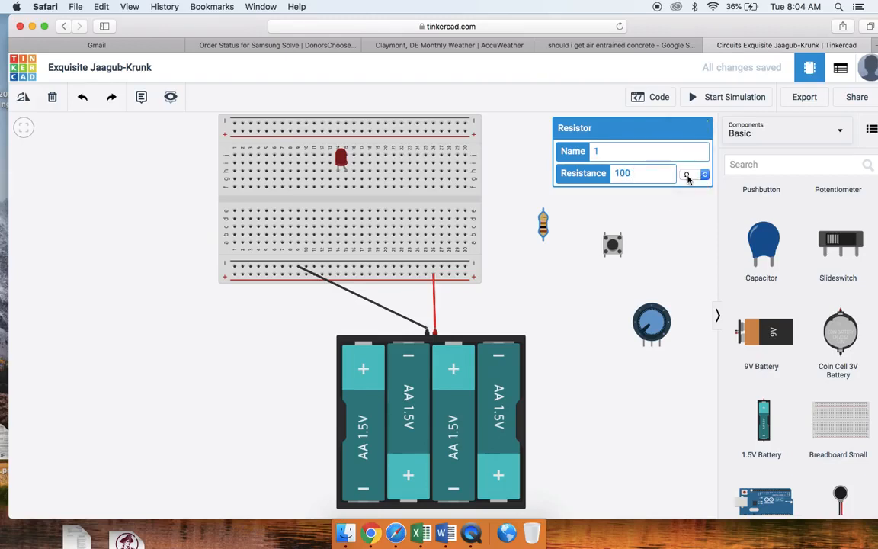
left_click(636, 174)
type("0")
left_click(649, 195)
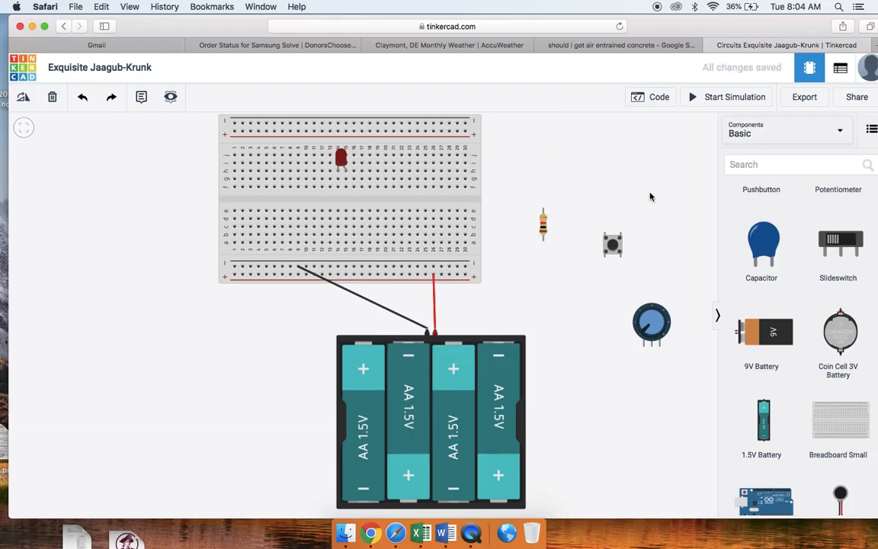
- Set the resistor's resistance back to 1 kΩ
left_click(544, 223)
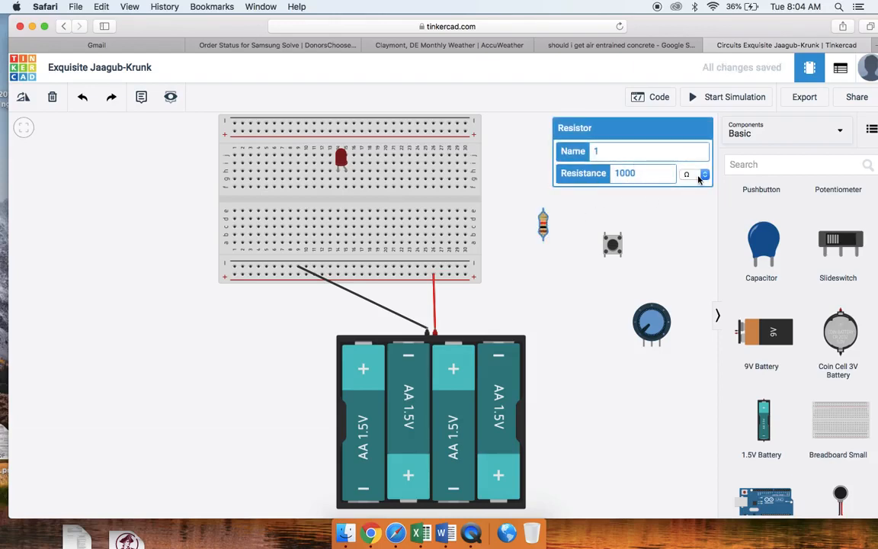
left_click(640, 173)
key("BackSpace")
key("BackSpace")
left_click(703, 174)
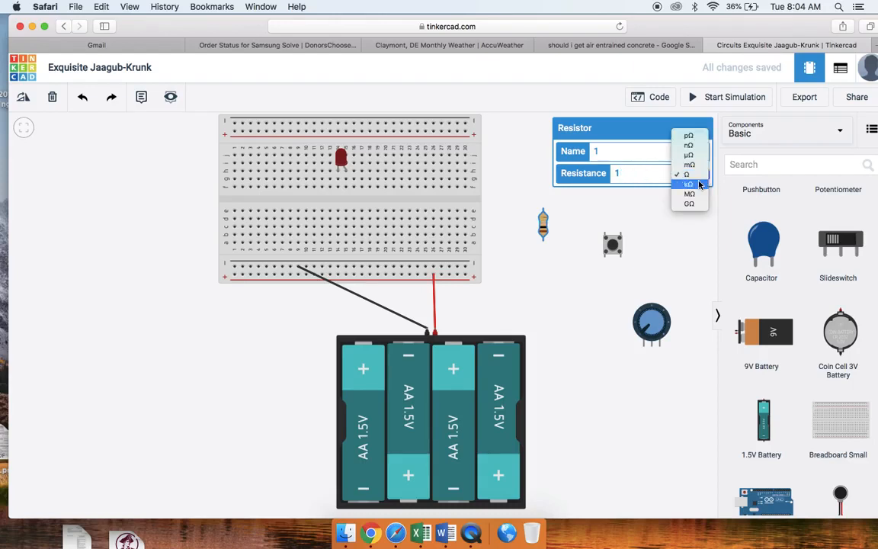
left_click(696, 187)
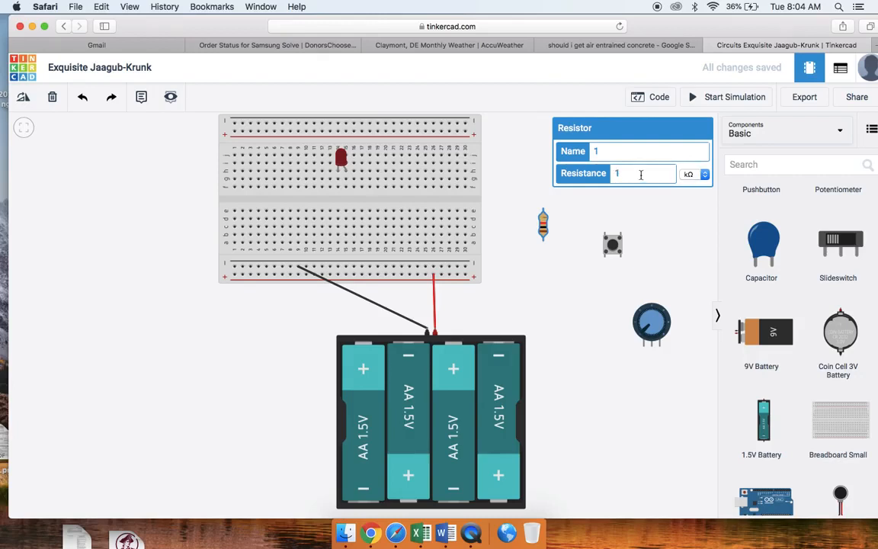
- Express the resistor's resistance as 1000 Ω
left_click(706, 177)
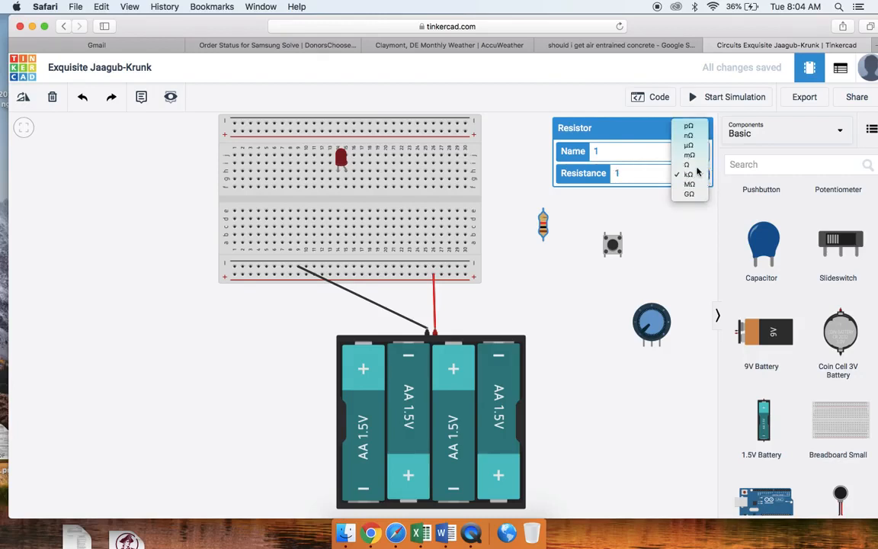
left_click(690, 164)
left_click(628, 172)
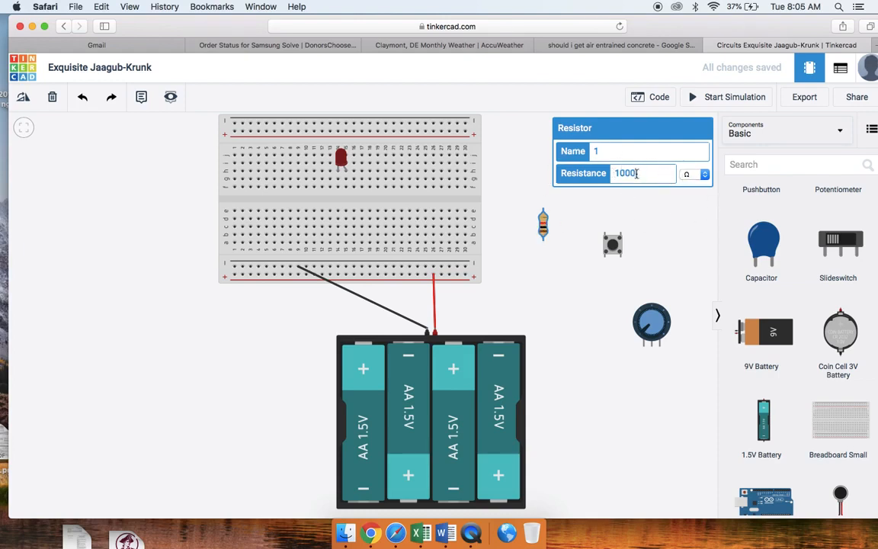
- Return the resistor's value to 1 with the unit kΩ
key("BackSpace")
key("BackSpace")
key("BackSpace")
left_click(690, 175)
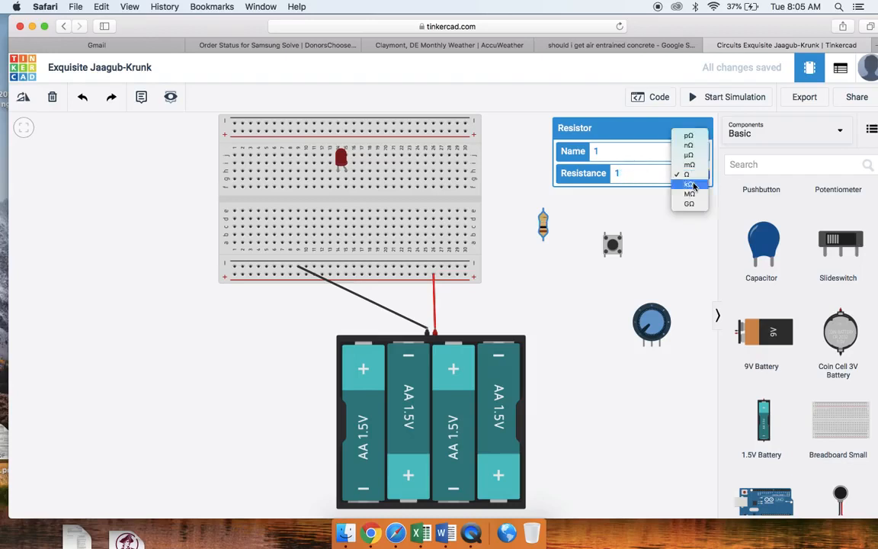
left_click(691, 185)
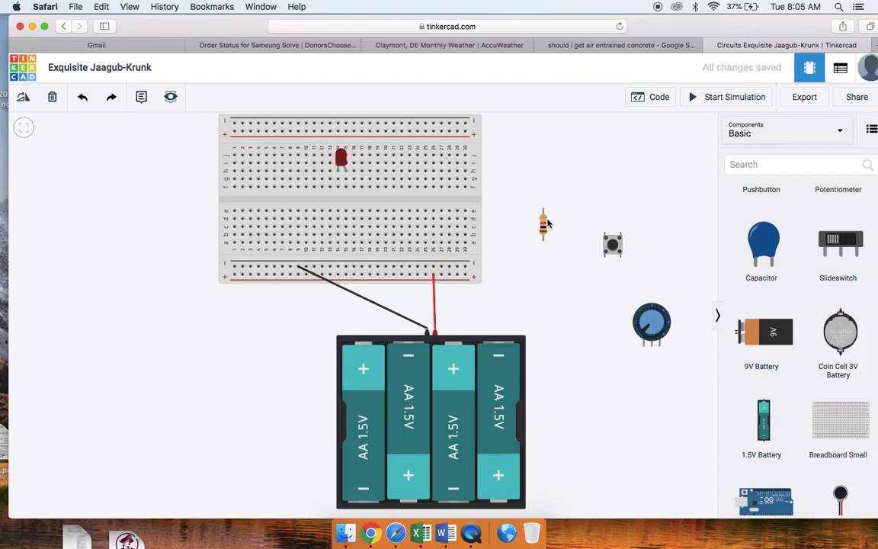
- Place the resistor on the breadboard and rotate it horizontal so it spans columns 18 to 22 of row f
left_click_drag(546, 226, 385, 185)
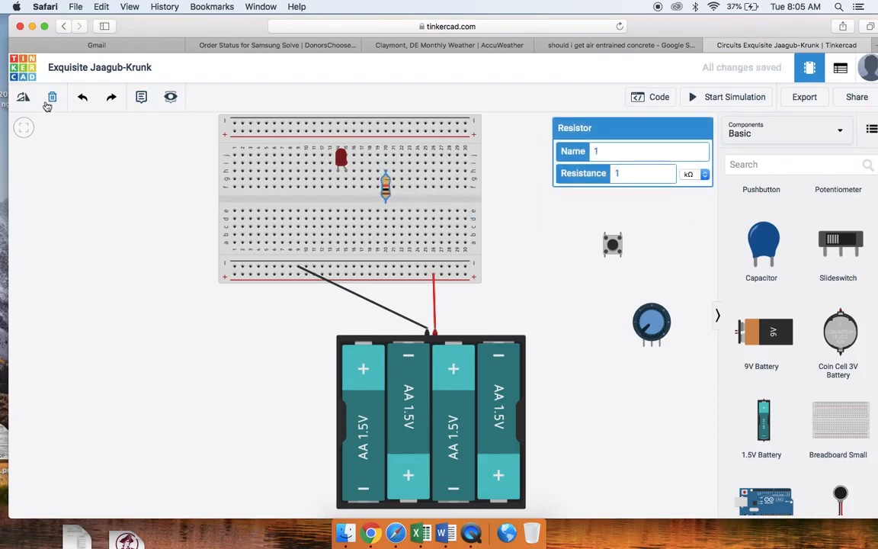
left_click(23, 99)
left_click(23, 99)
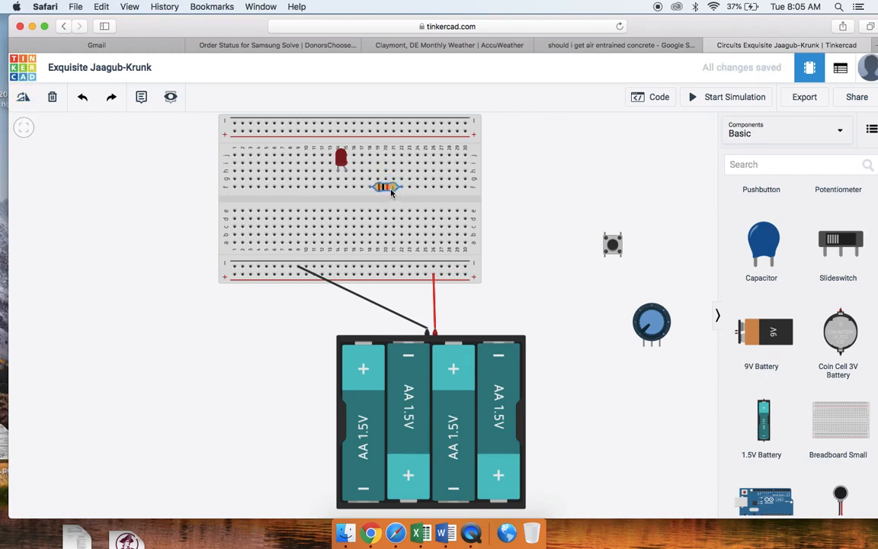
- Move the resistor along row f so it spans columns 15 to 19, placing one end in the column next to column 14
left_click_drag(391, 191, 370, 188)
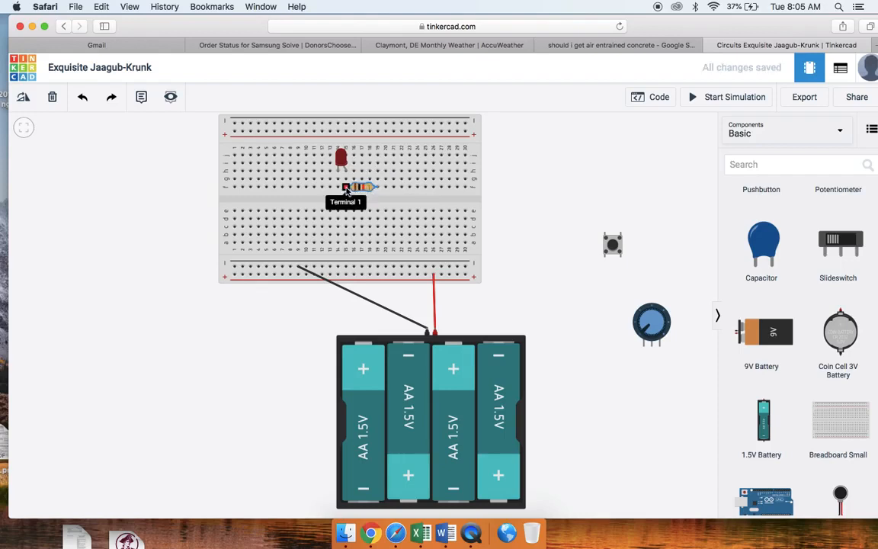
left_click(346, 189)
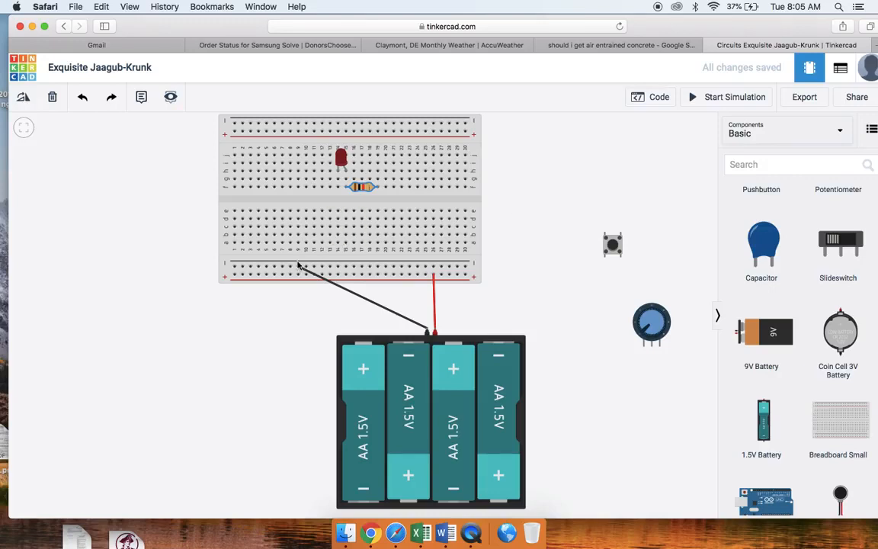
- Run a black wire from the lower negative rail near column 7 to the hole at column 14, row f
left_click_drag(291, 268, 284, 270)
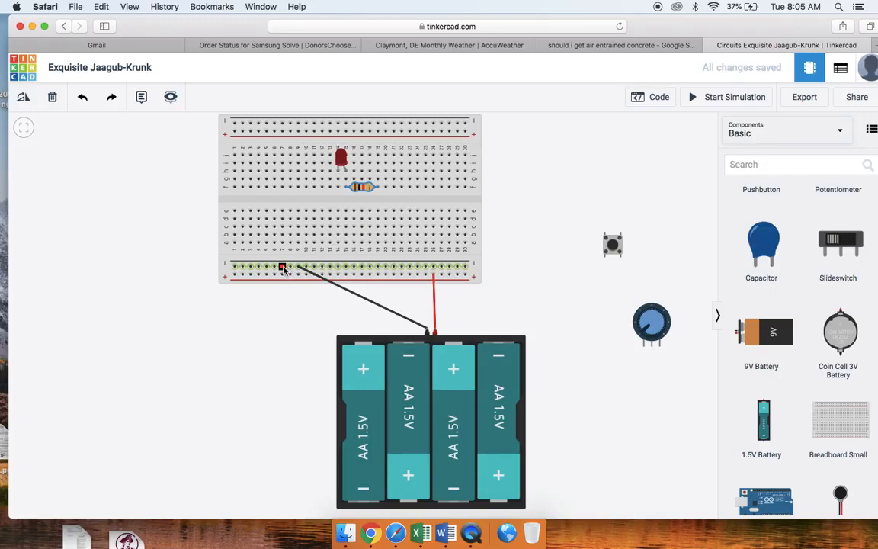
left_click(282, 269)
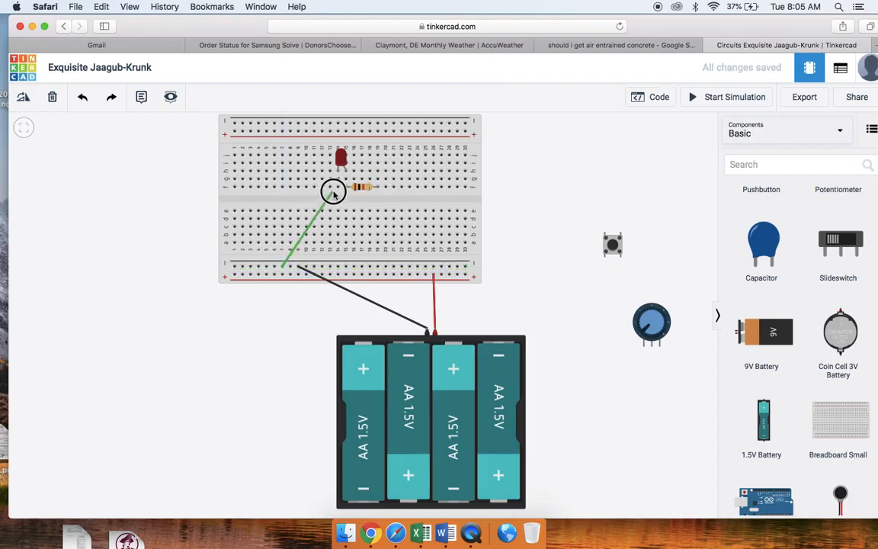
left_click(338, 187)
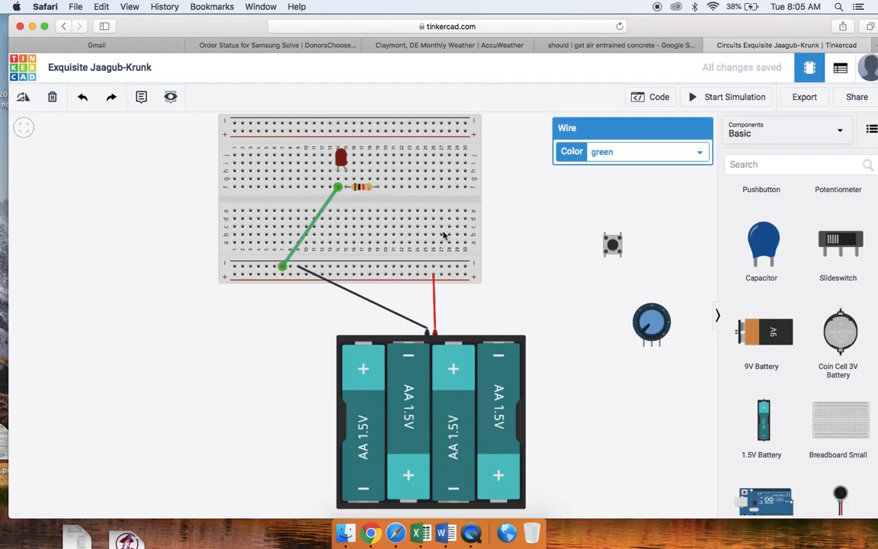
left_click(700, 155)
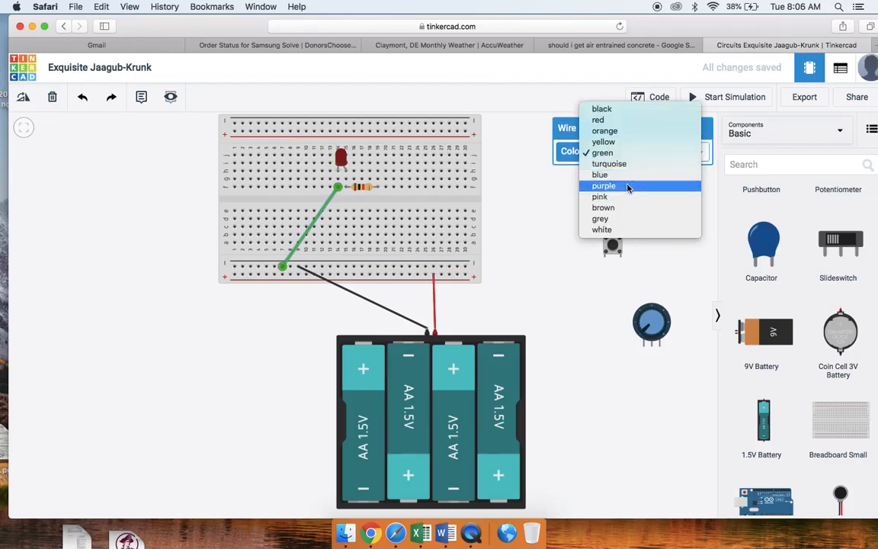
left_click(601, 110)
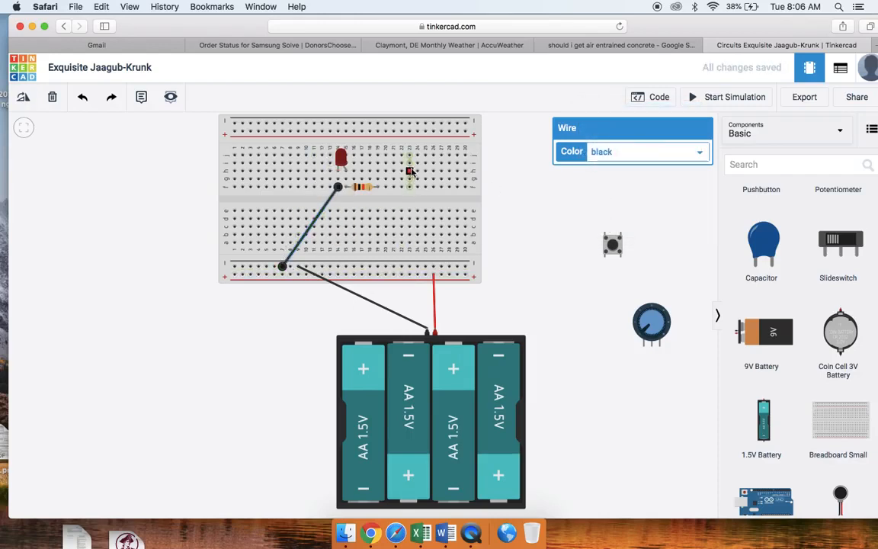
left_click(499, 240)
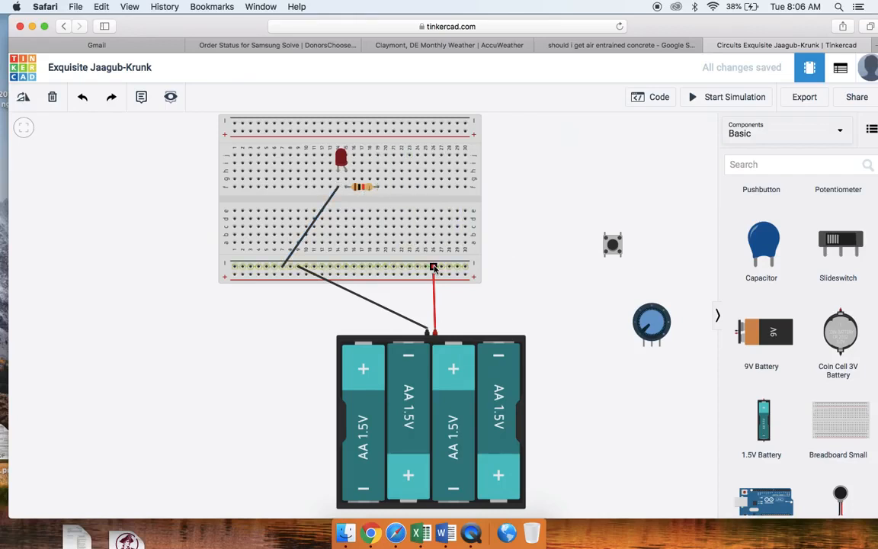
- Run a red wire from column 19, row h, to the lower positive rail near column 24
left_click(377, 172)
left_click(417, 276)
left_click(419, 275)
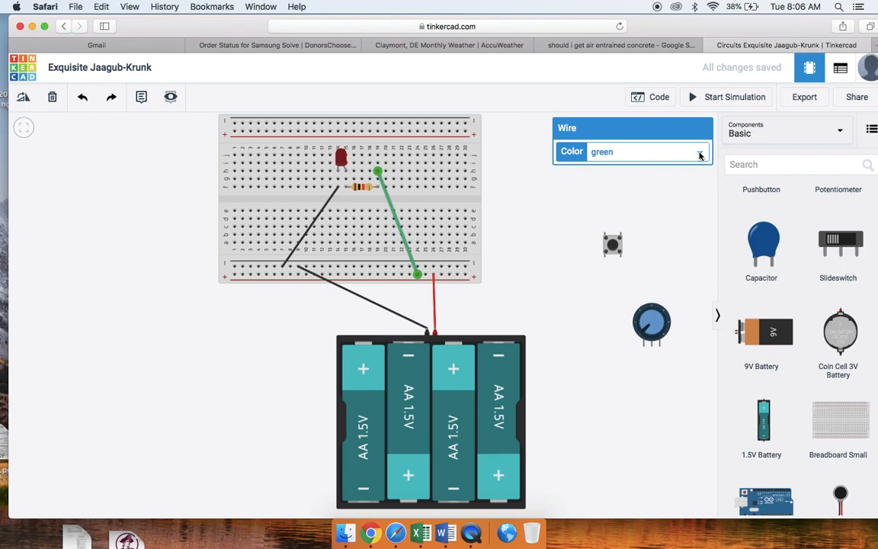
left_click(700, 151)
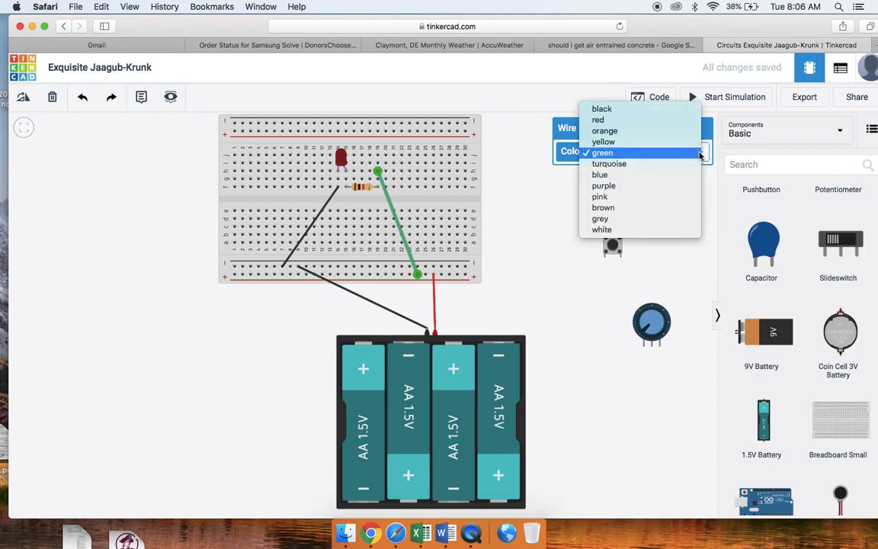
left_click(610, 120)
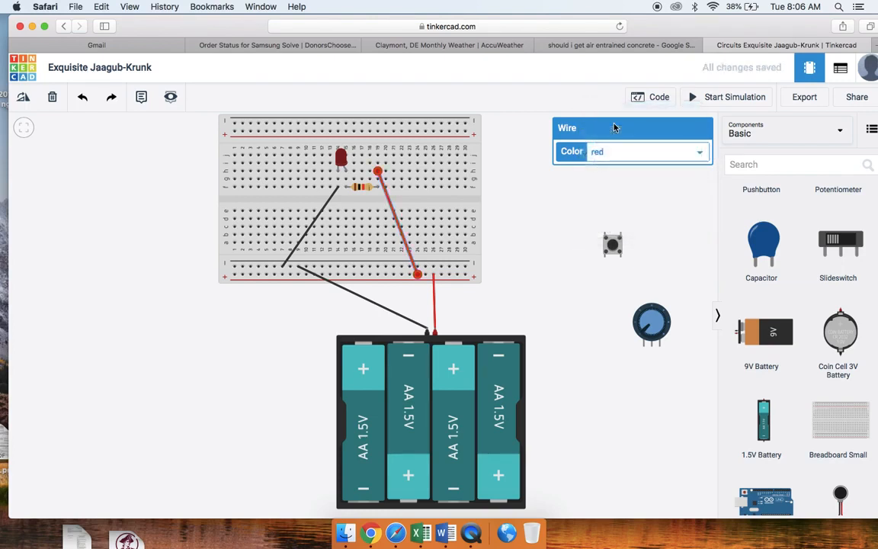
left_click(663, 208)
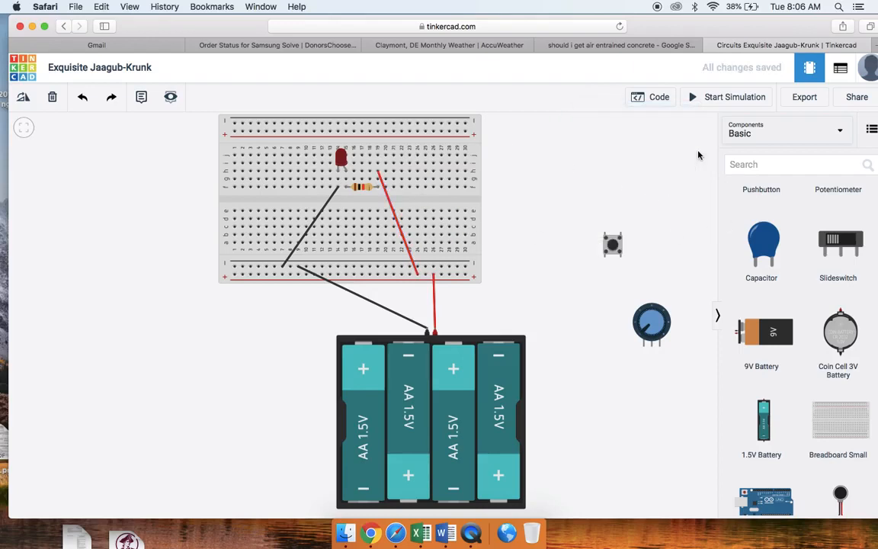
- Run the simulation to check whether the LED lights, and stop it
left_click(719, 99)
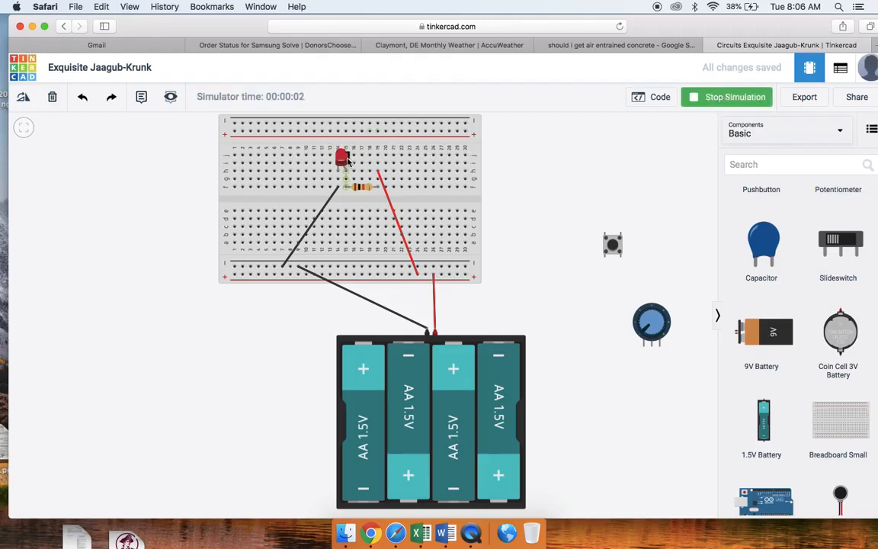
left_click(715, 99)
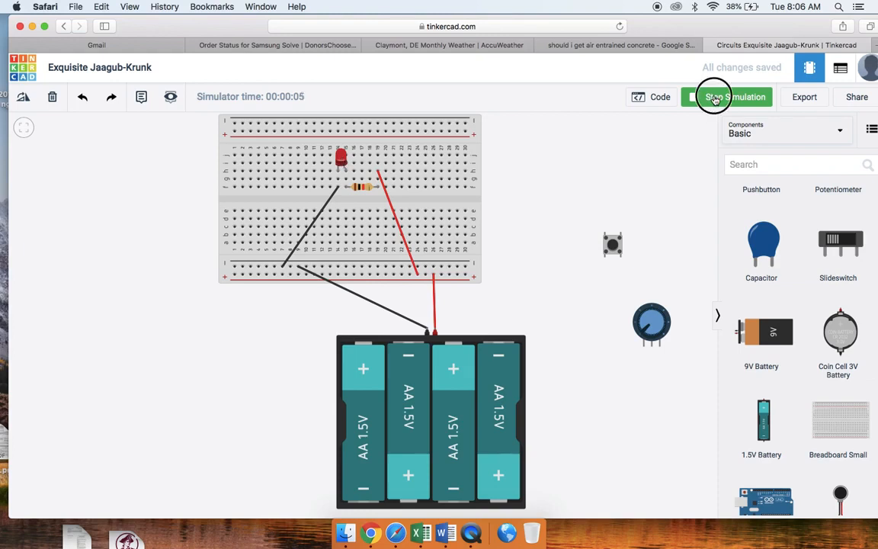
- Set the resistor's resistance to 100 Ω and simulate the circuit to check the LED, stopping the simulation when done
left_click(369, 191)
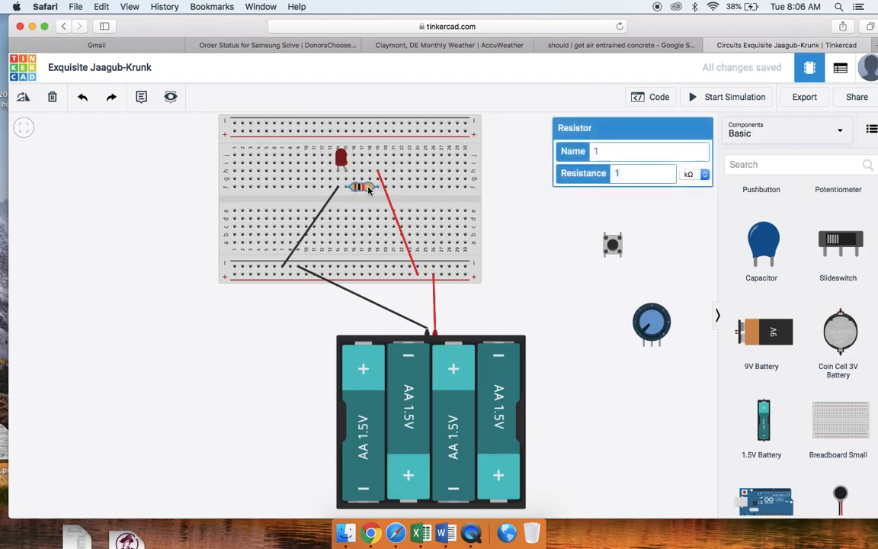
left_click(653, 173)
type("00")
left_click(694, 173)
left_click(698, 164)
left_click(711, 99)
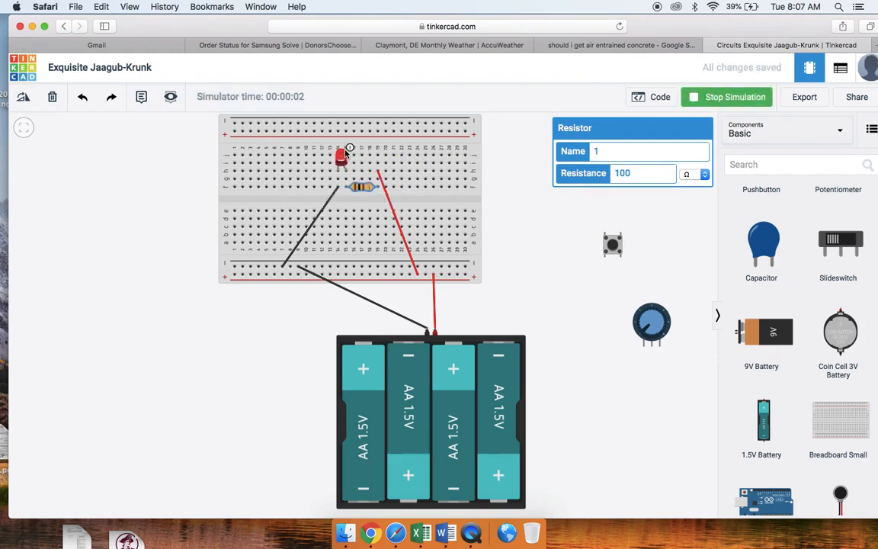
mouse_move(343, 157)
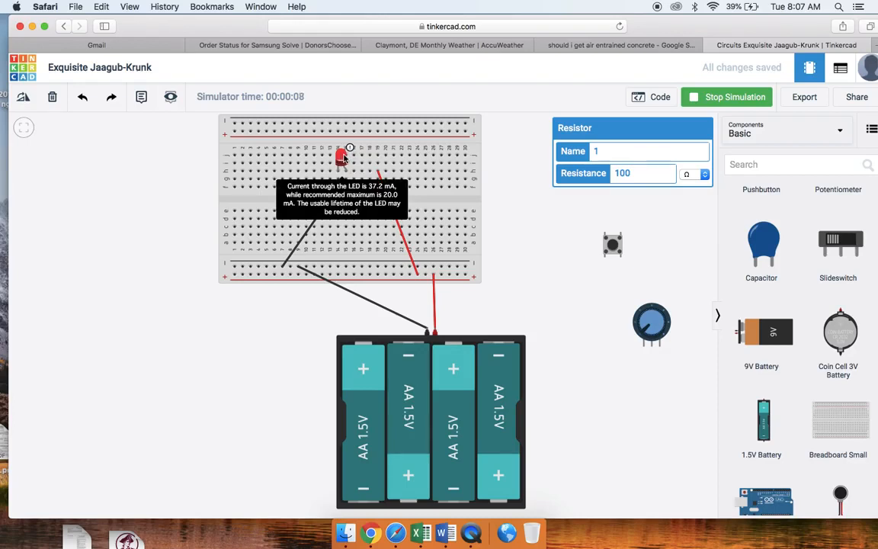
left_click(545, 240)
left_click(707, 97)
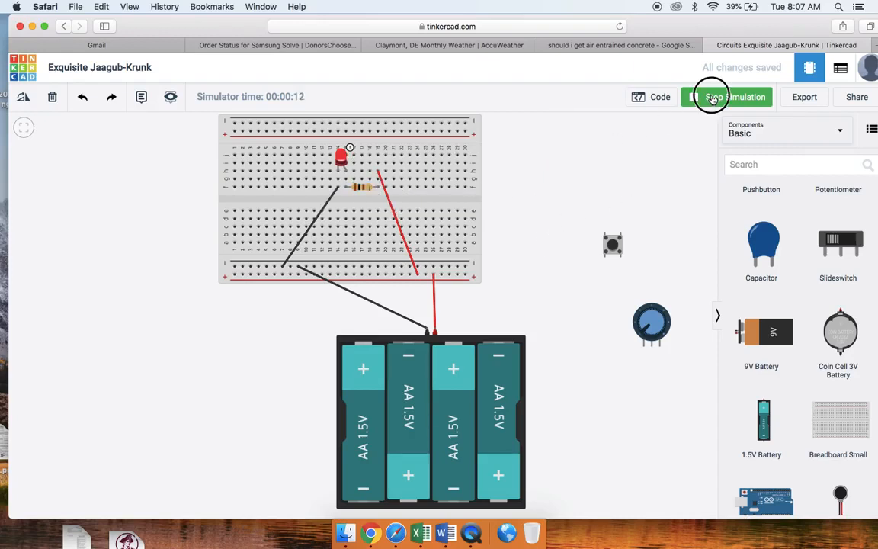
- Set the resistor's resistance to 5000 Ω and simulate the circuit to compare the LED's brightness, stopping the simulation when done
left_click(360, 192)
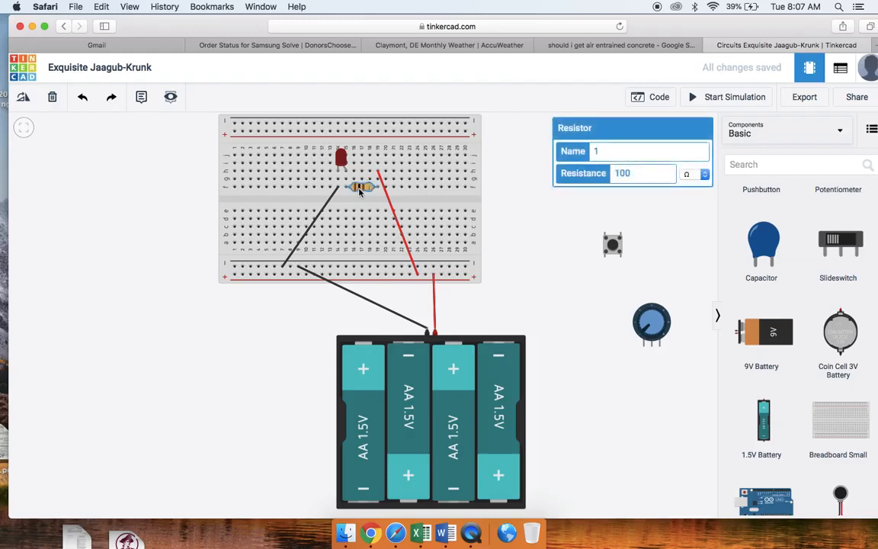
left_click(642, 174)
left_click_drag(643, 175, 602, 172)
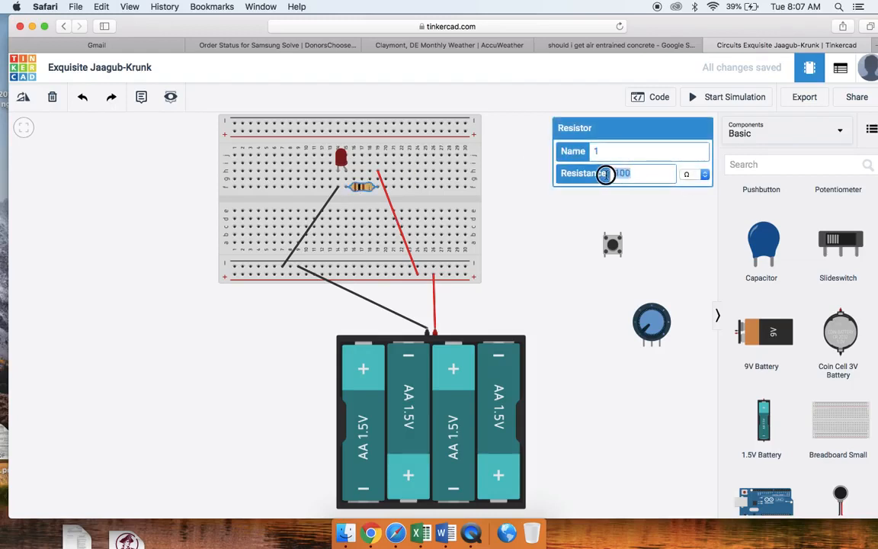
type("5000")
left_click(602, 191)
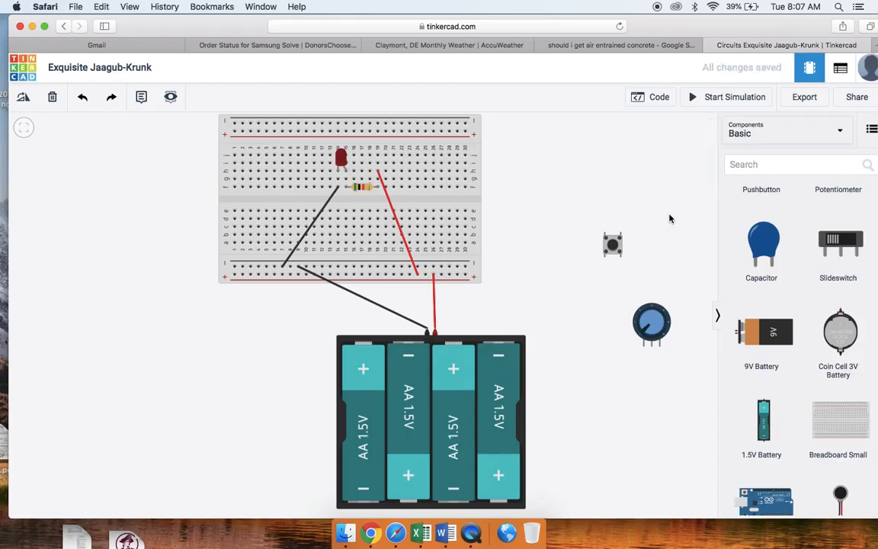
left_click(698, 100)
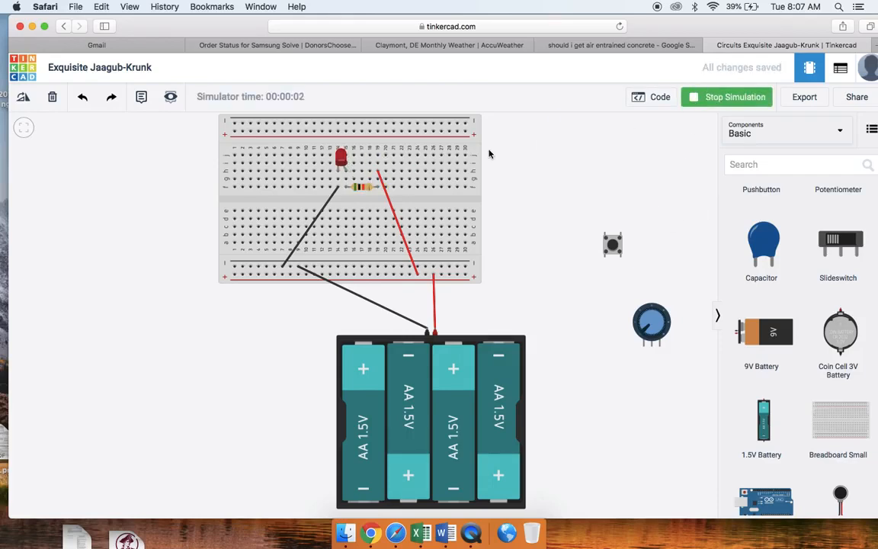
left_click(718, 99)
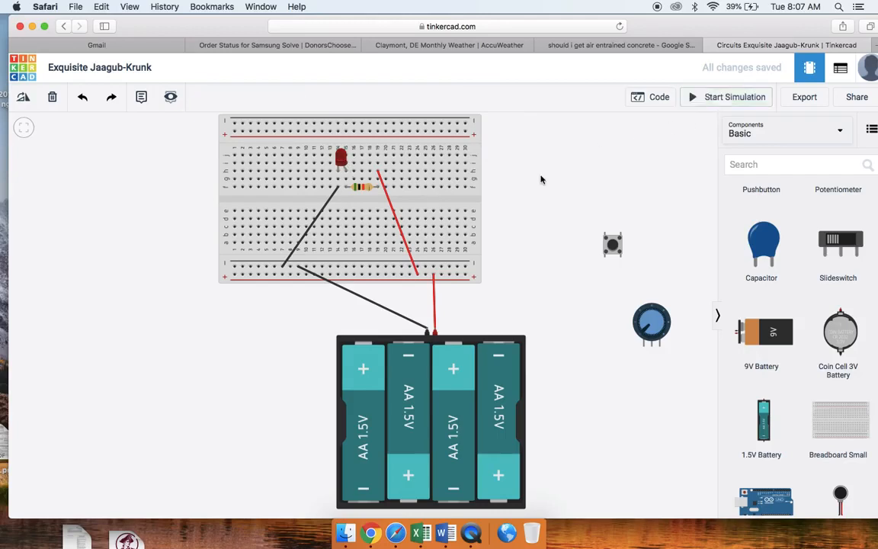
- Set the resistor's resistance to 1000 Ω and simulate the circuit to check the LED again, stopping the simulation when done
left_click(365, 190)
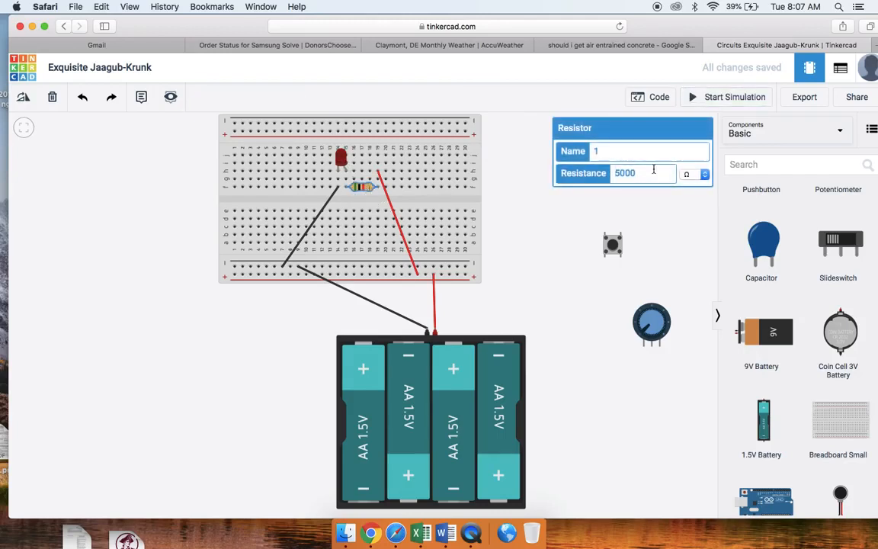
double_click(619, 173)
type("1000")
left_click(648, 247)
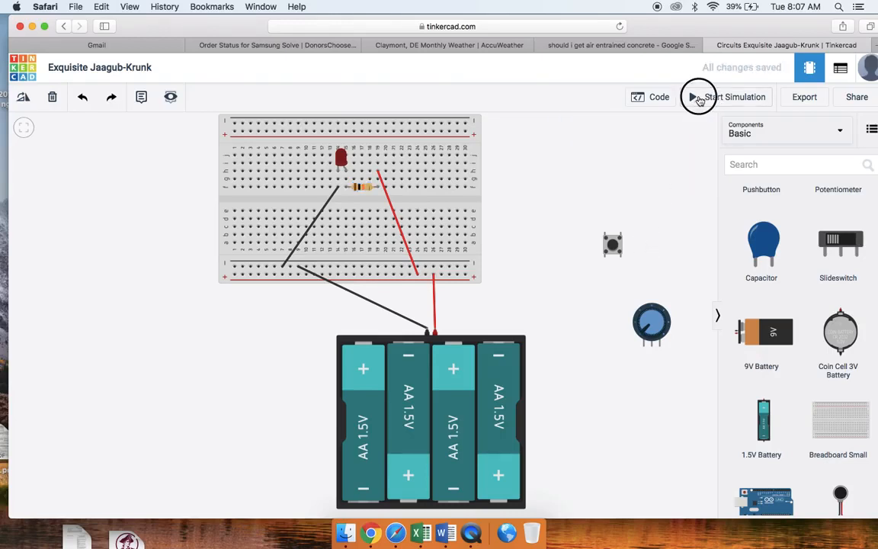
left_click(698, 98)
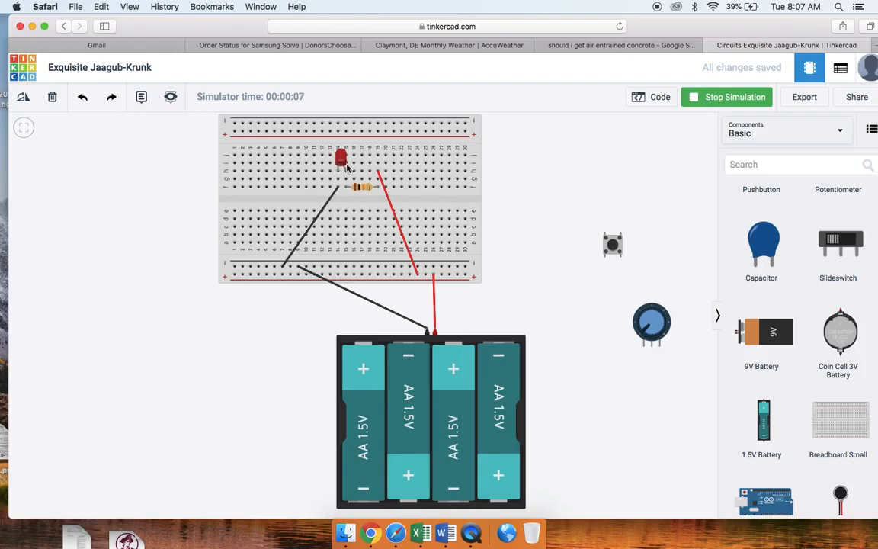
left_click(696, 98)
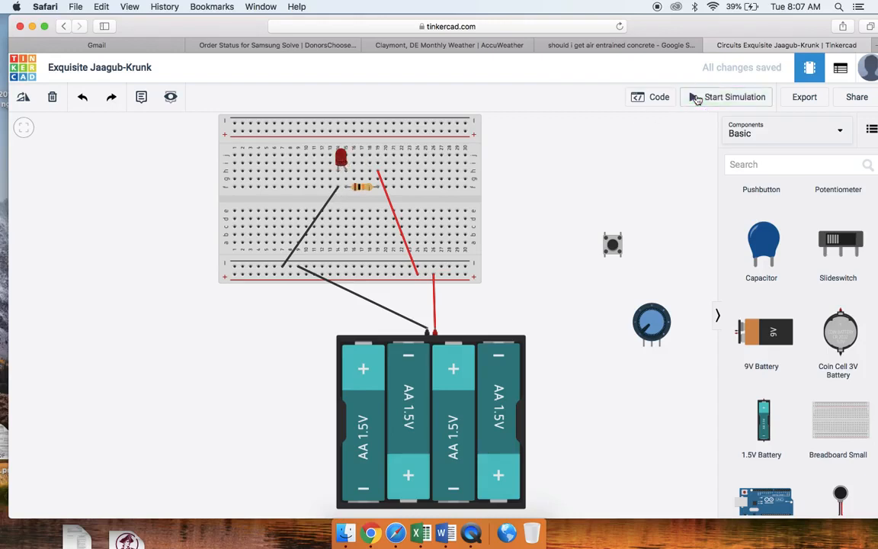